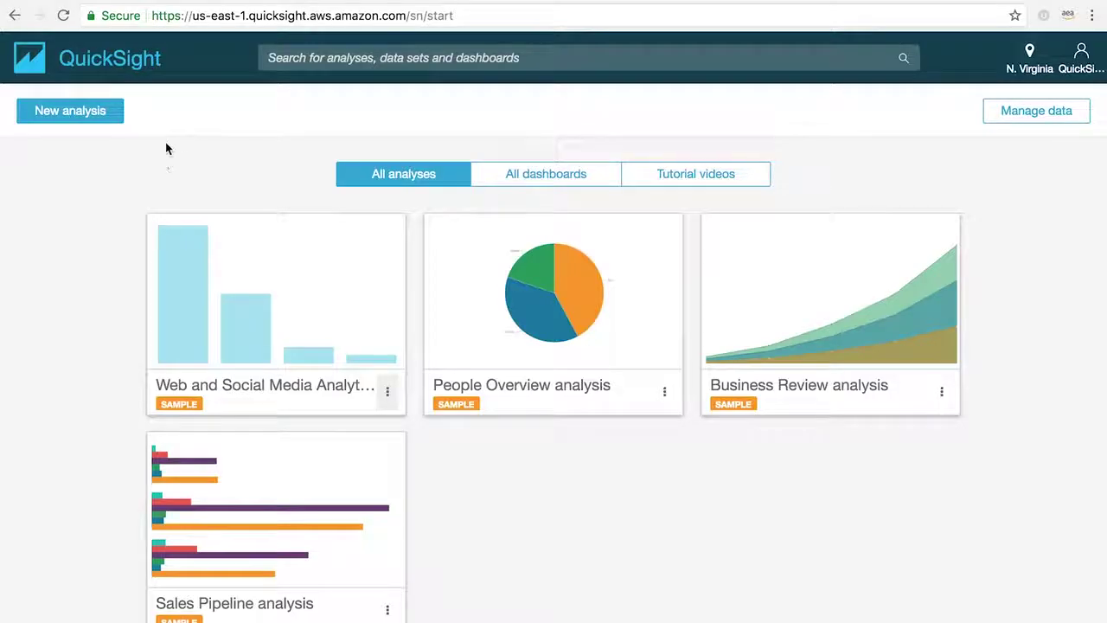
Create a new analysis from the B2B Sales data set
{"action": "left_click", "coordinate": [72, 113]}
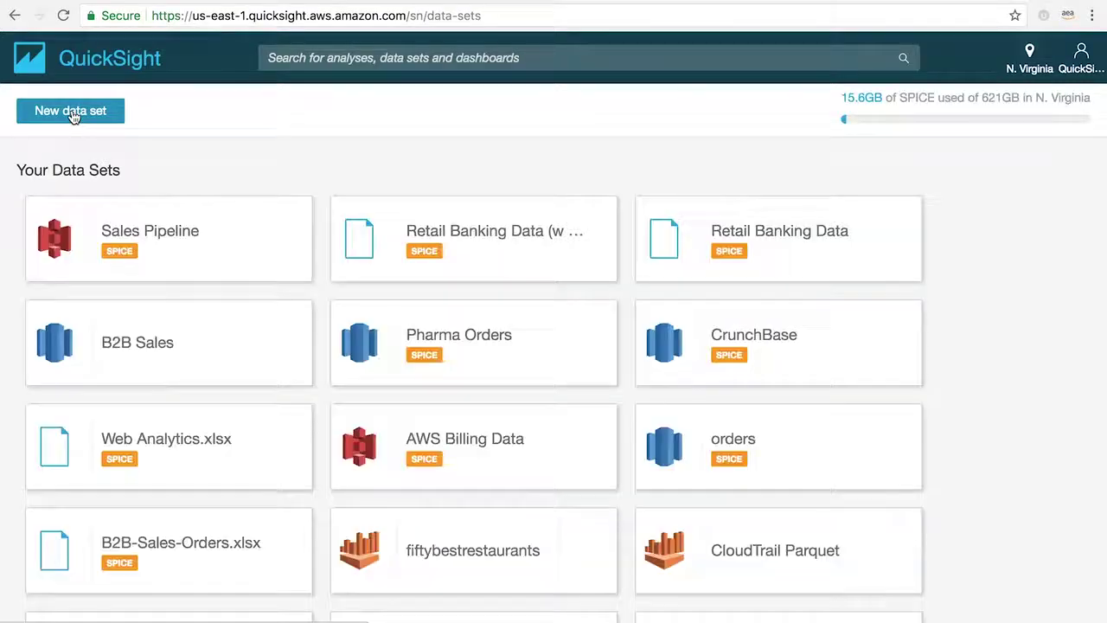
{"action": "left_click", "coordinate": [152, 357]}
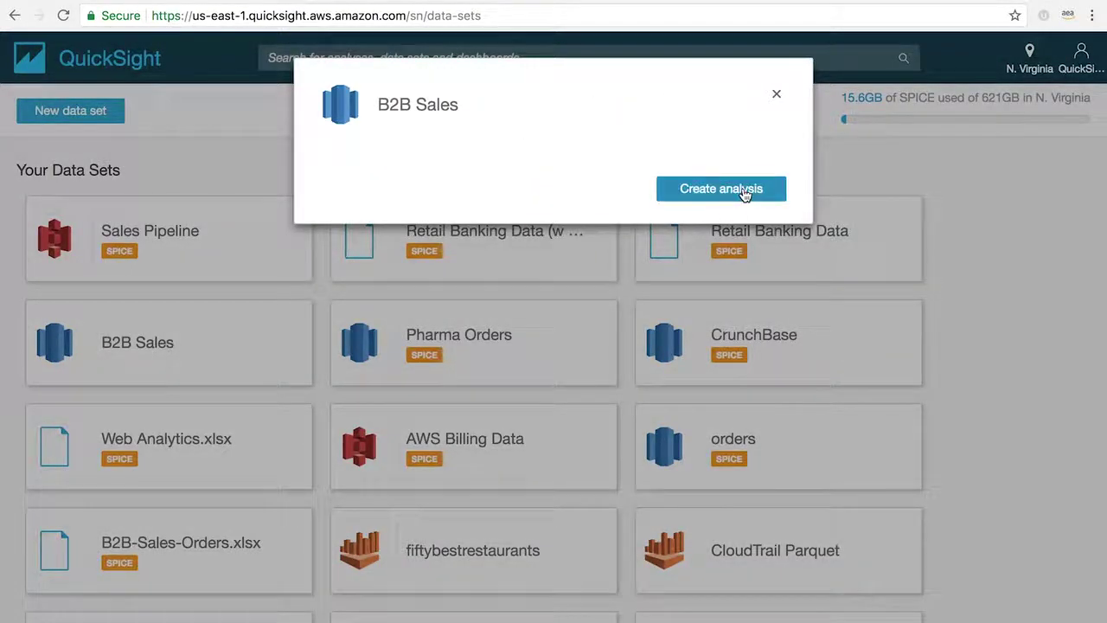
{"action": "left_click", "coordinate": [742, 187]}
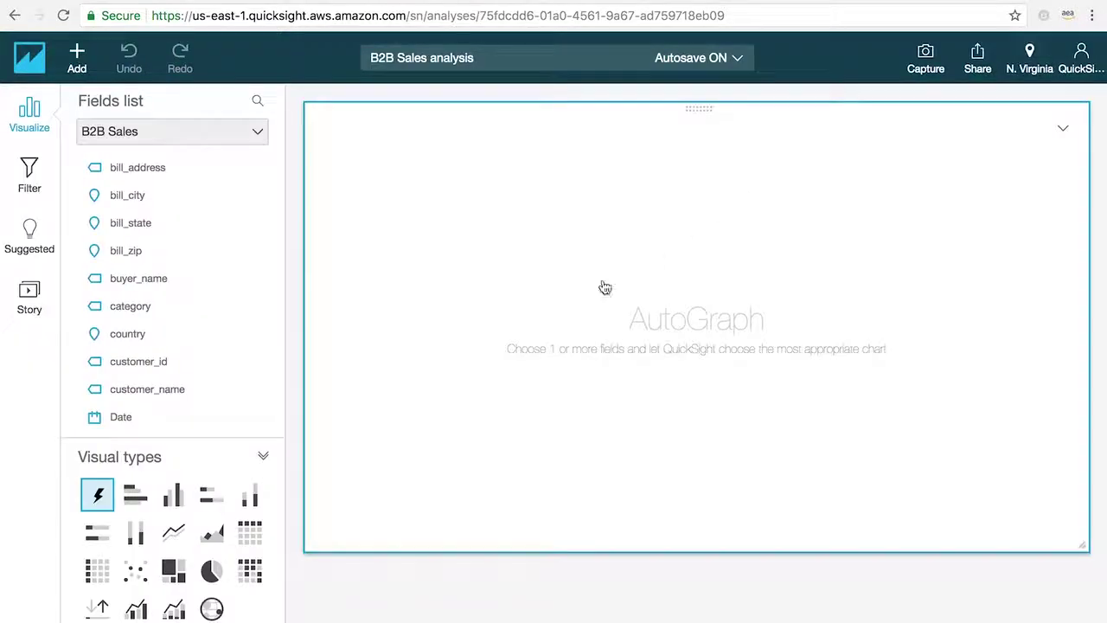
Build a points-on-map visual of Sum of Sales by bill_city, then go back to the home page
{"action": "left_click", "coordinate": [213, 609]}
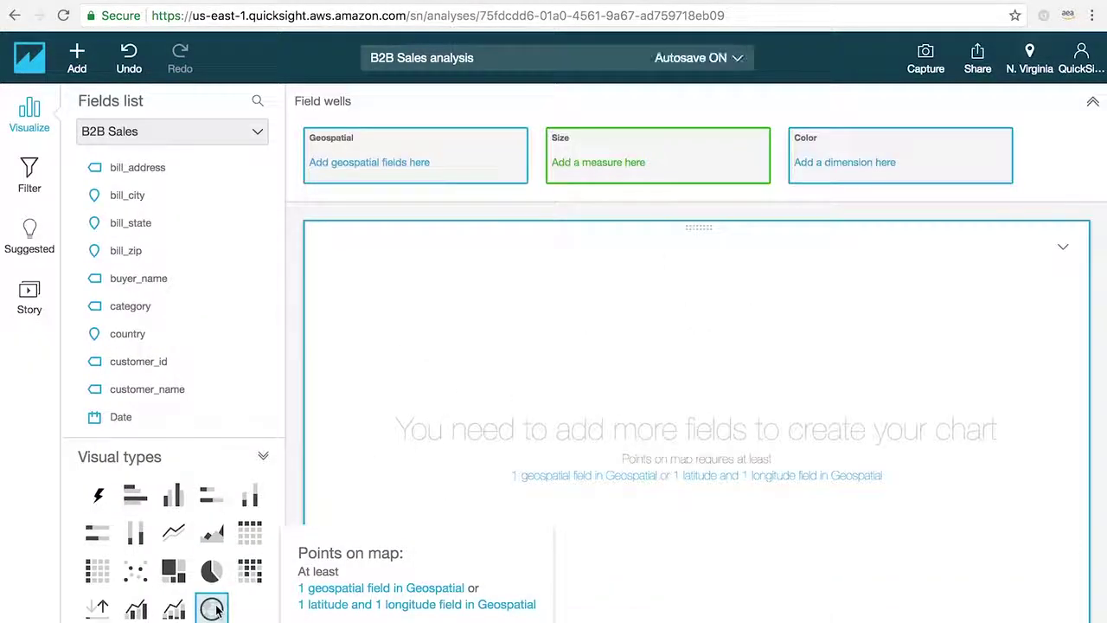
{"action": "left_click", "coordinate": [126, 199]}
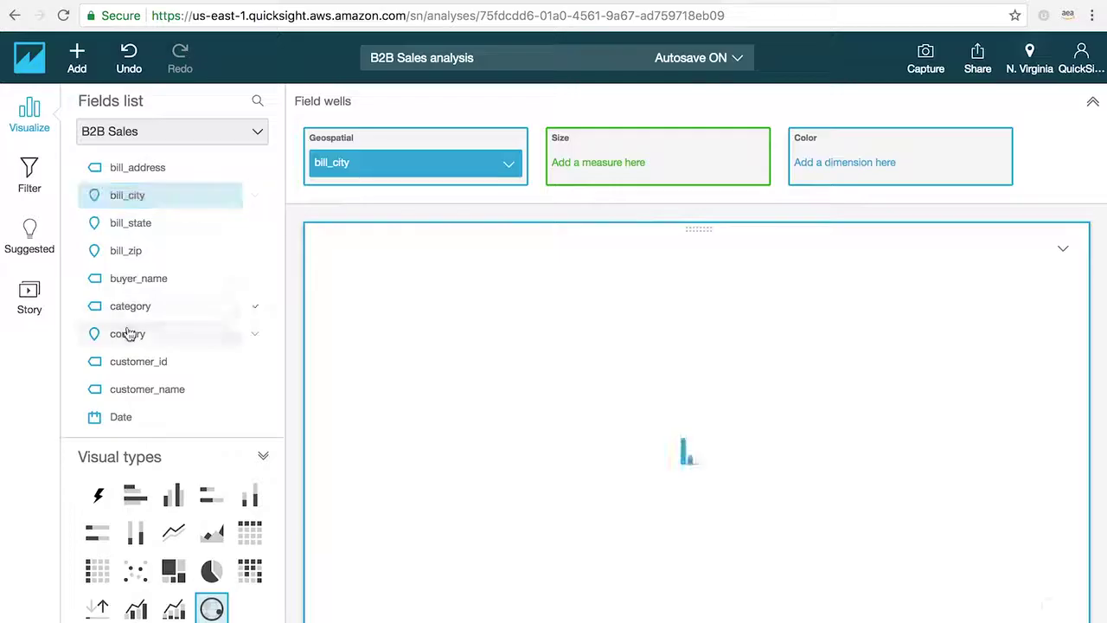
{"action": "scroll", "coordinate": [129, 328], "scroll_direction": "down", "scroll_amount": 6}
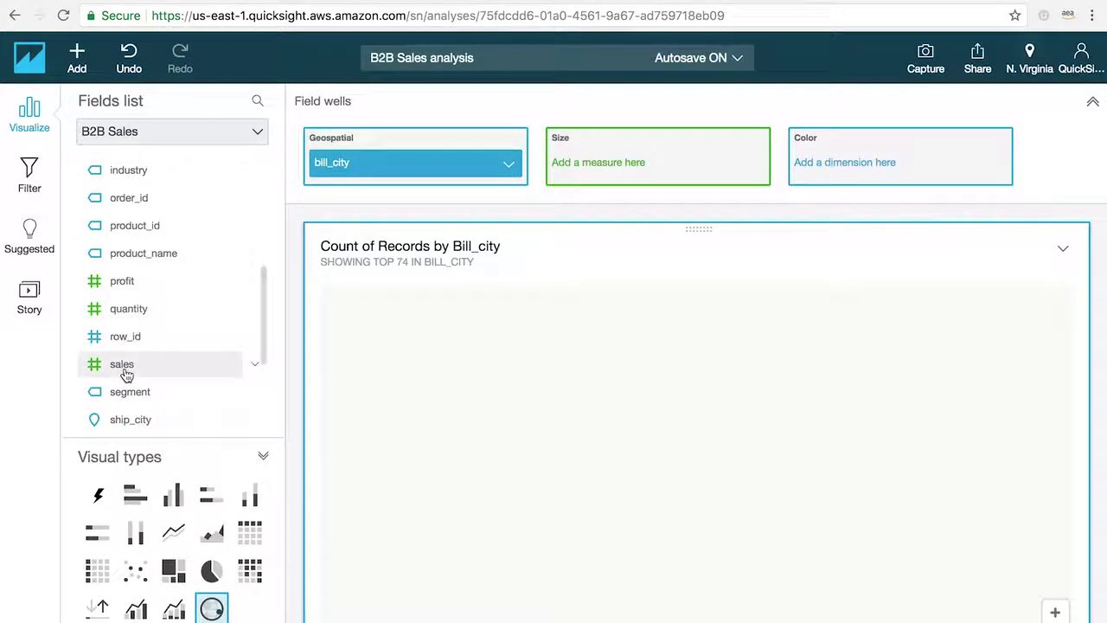
{"action": "left_click", "coordinate": [124, 366]}
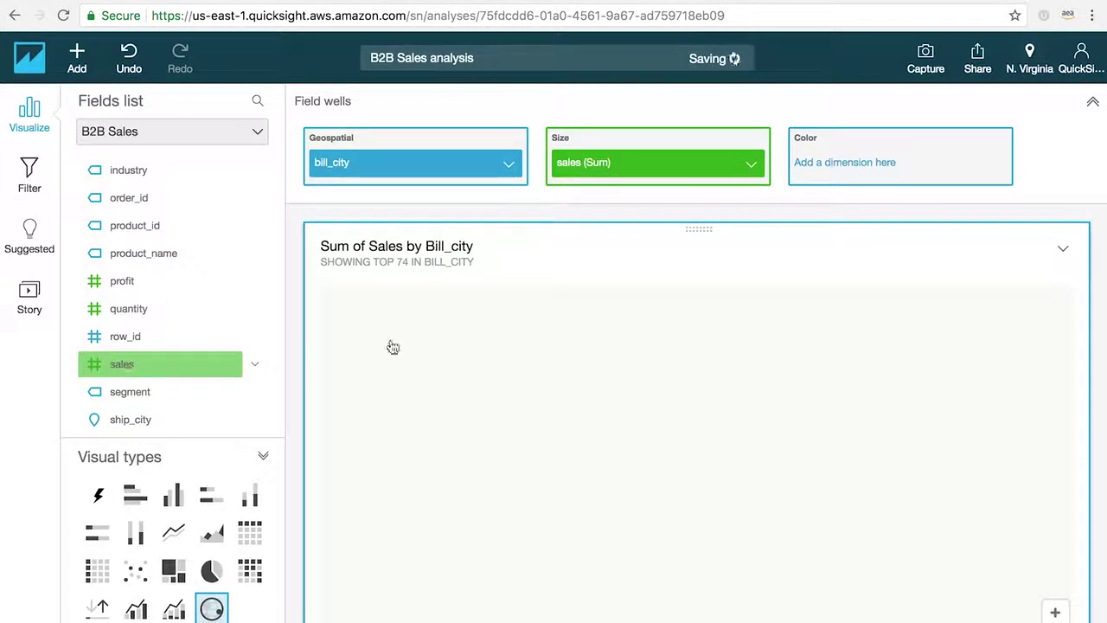
{"action": "mouse_move", "coordinate": [958, 429]}
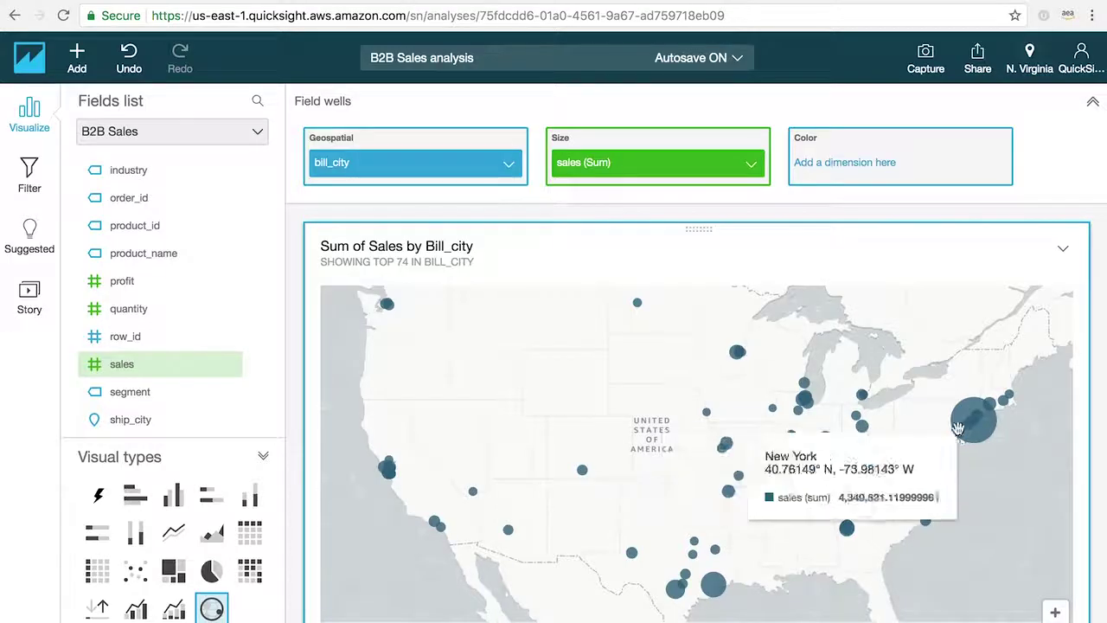
{"action": "mouse_move", "coordinate": [737, 354]}
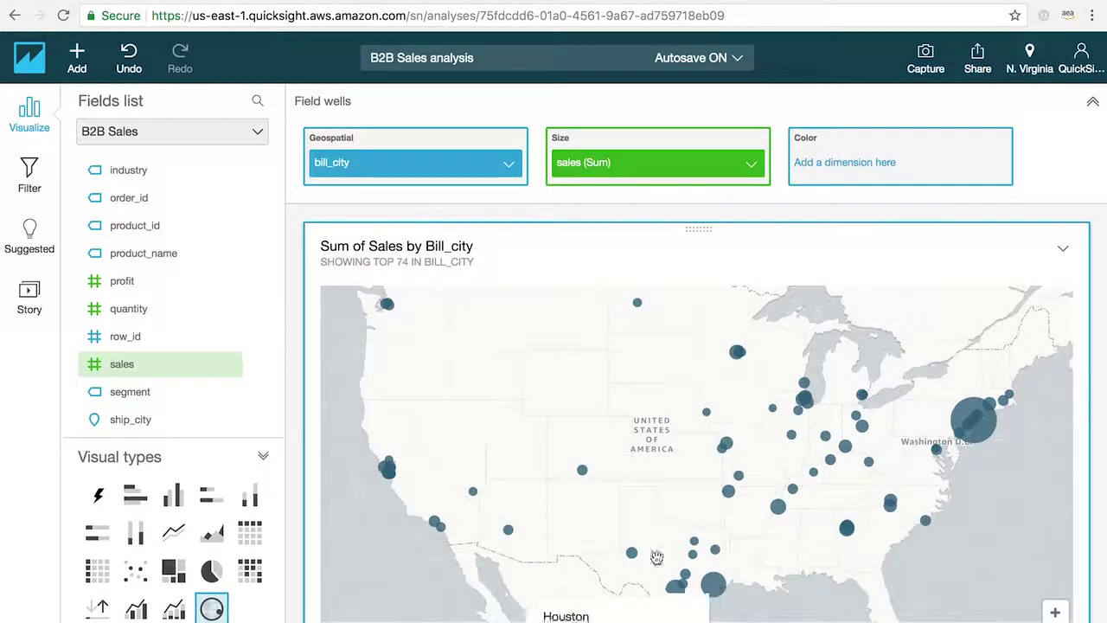
{"action": "left_click", "coordinate": [31, 59]}
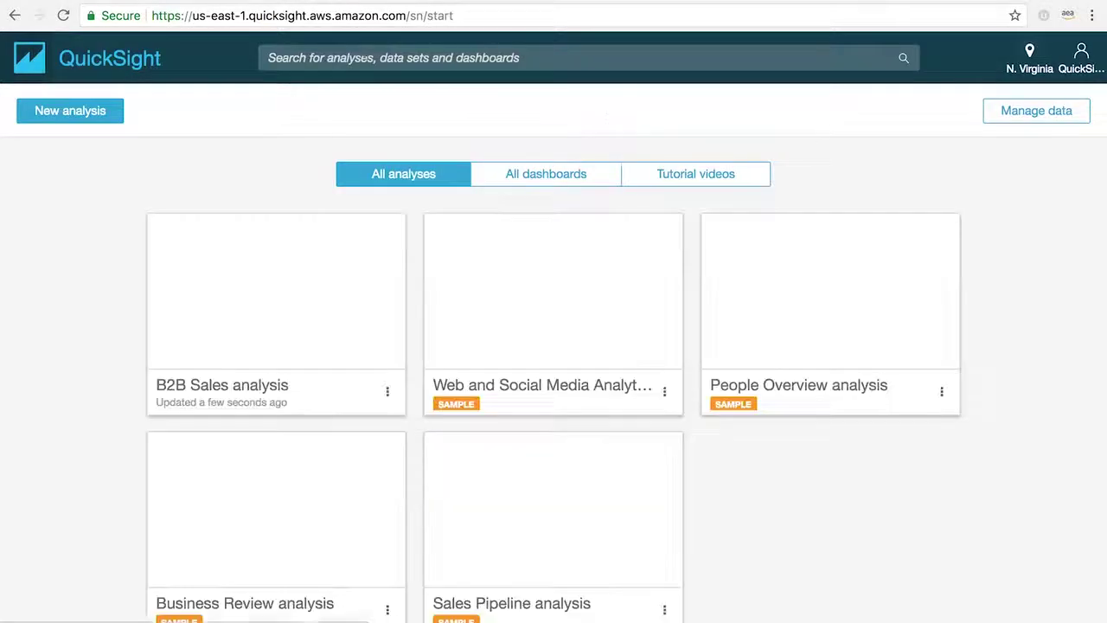
Open the Sales Pipeline data set's sharing settings and add another account user to invite
{"action": "left_click", "coordinate": [1047, 111]}
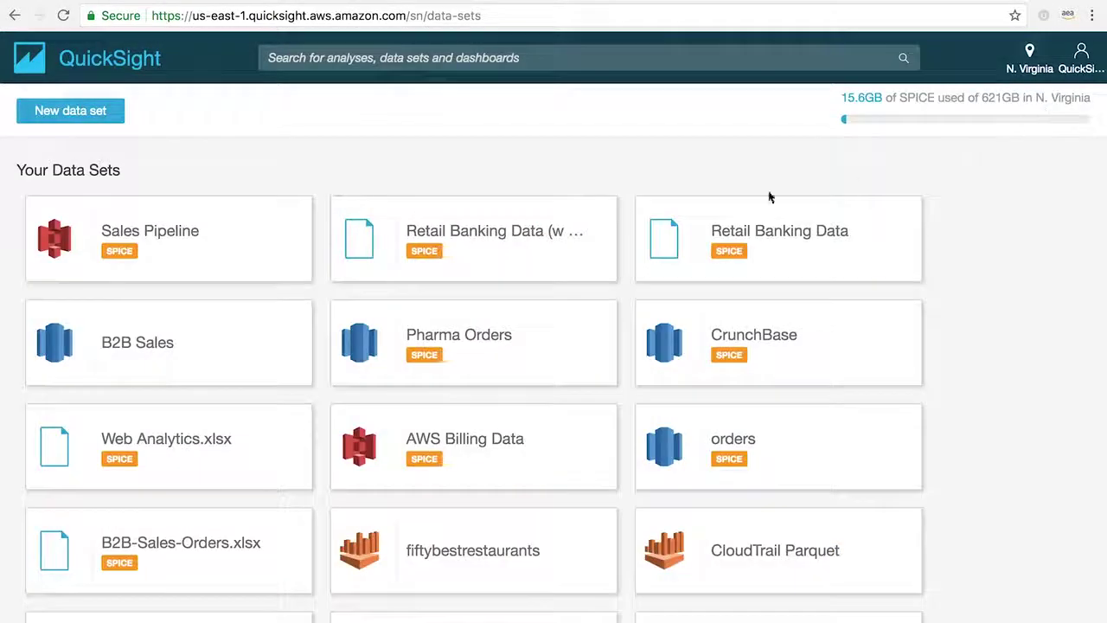
{"action": "left_click", "coordinate": [271, 241]}
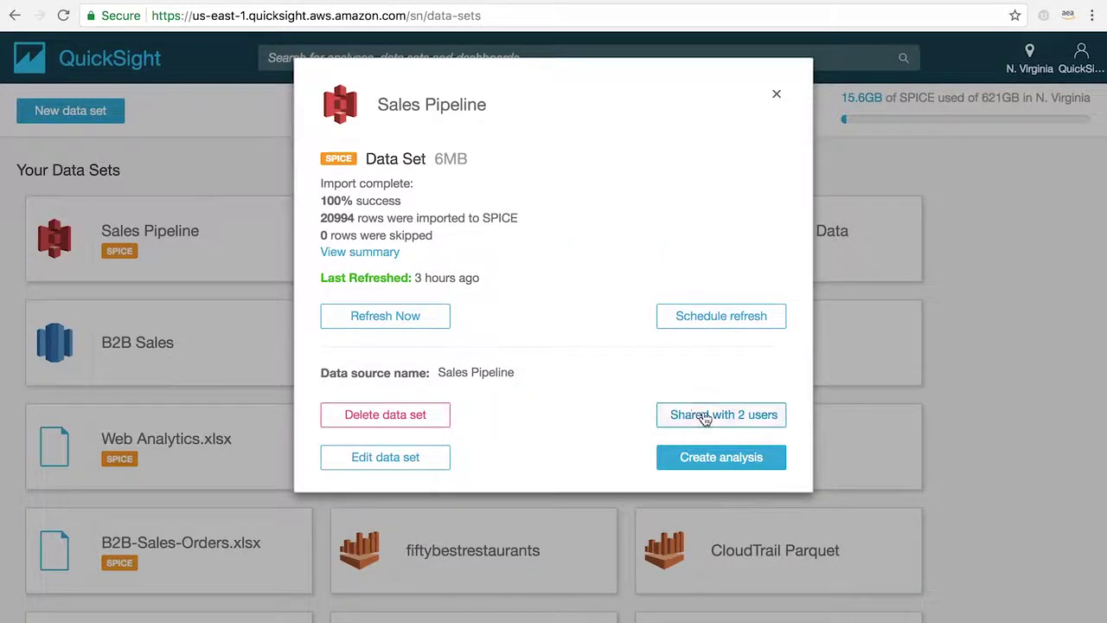
{"action": "left_click", "coordinate": [705, 417]}
{"action": "left_click", "coordinate": [757, 403]}
{"action": "left_click", "coordinate": [536, 199]}
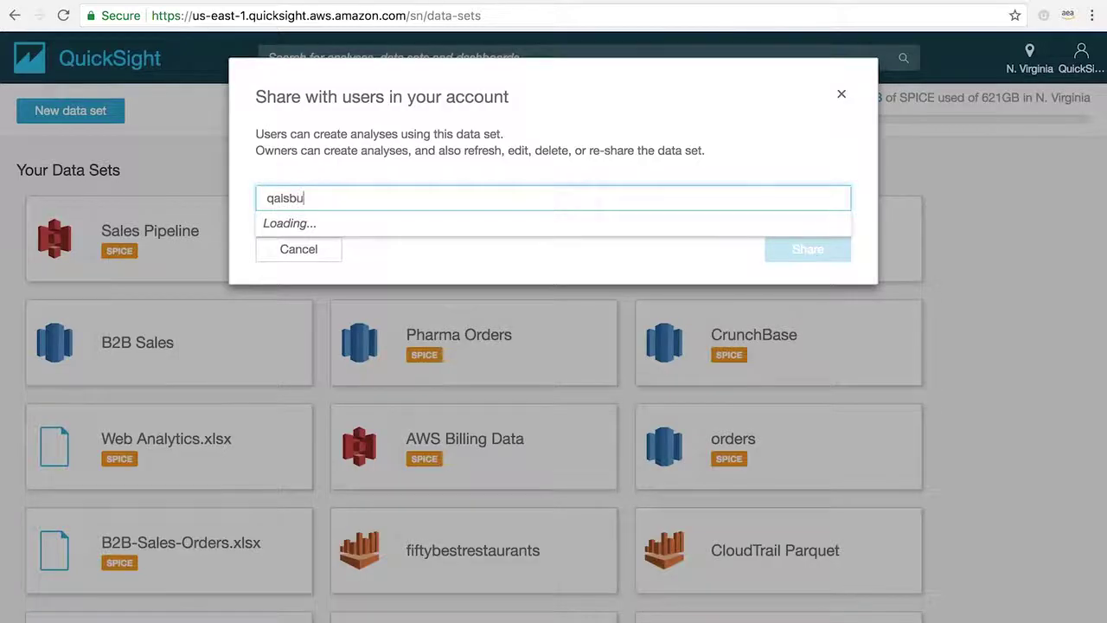
{"action": "left_click", "coordinate": [360, 276]}
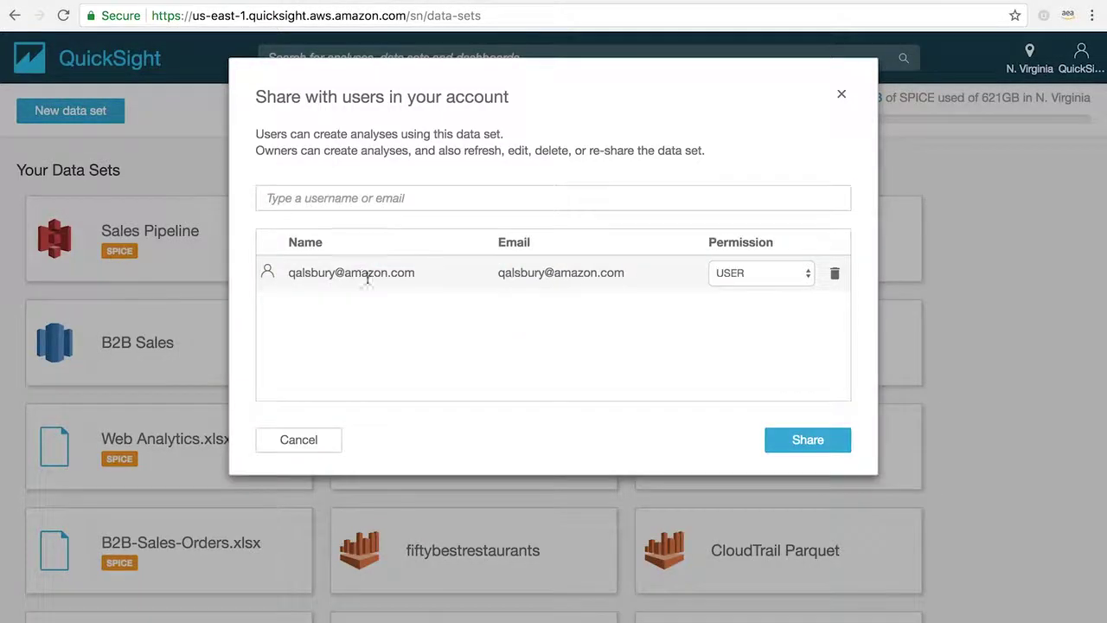
Share Sales Pipeline with that user at User permission, then open the data set for editing
{"action": "left_click", "coordinate": [809, 275]}
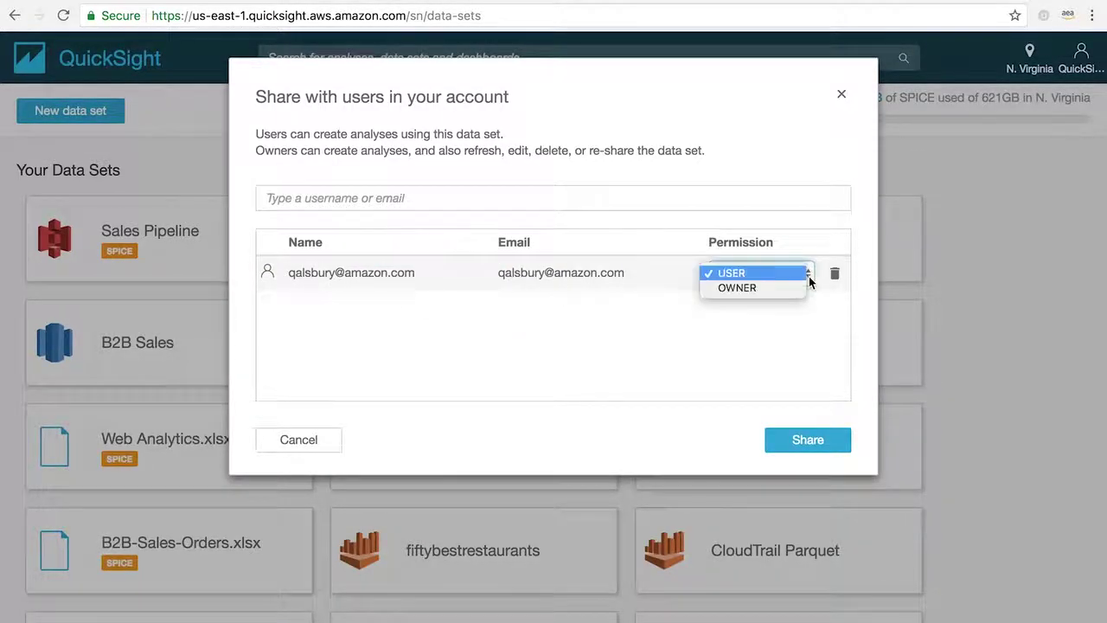
{"action": "left_click", "coordinate": [796, 289]}
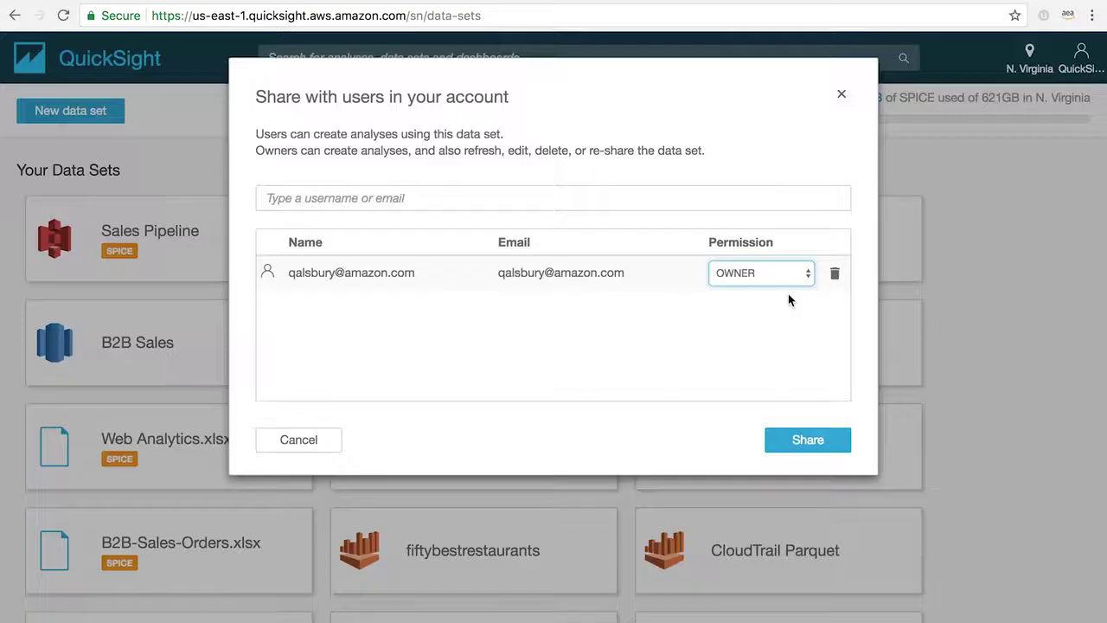
{"action": "left_click", "coordinate": [782, 278]}
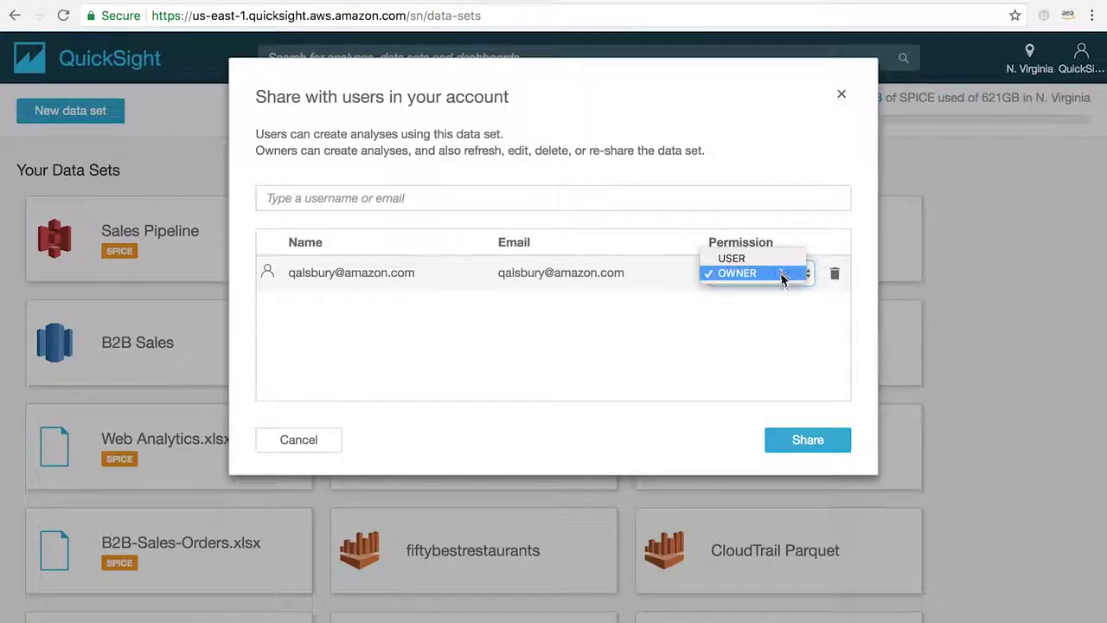
{"action": "left_click", "coordinate": [774, 257]}
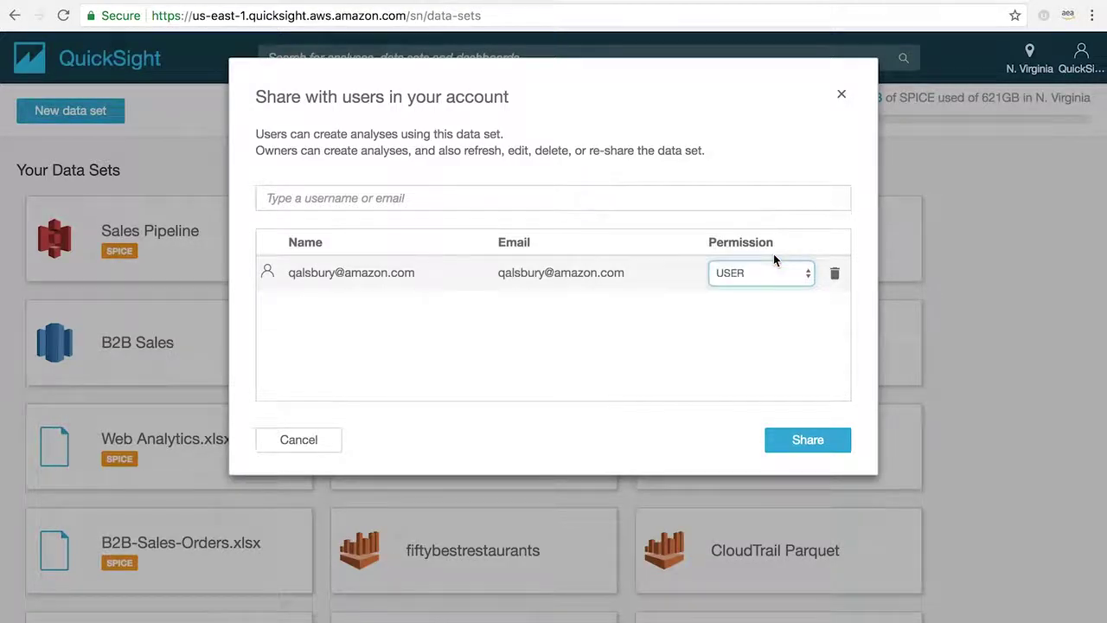
{"action": "left_click", "coordinate": [803, 439]}
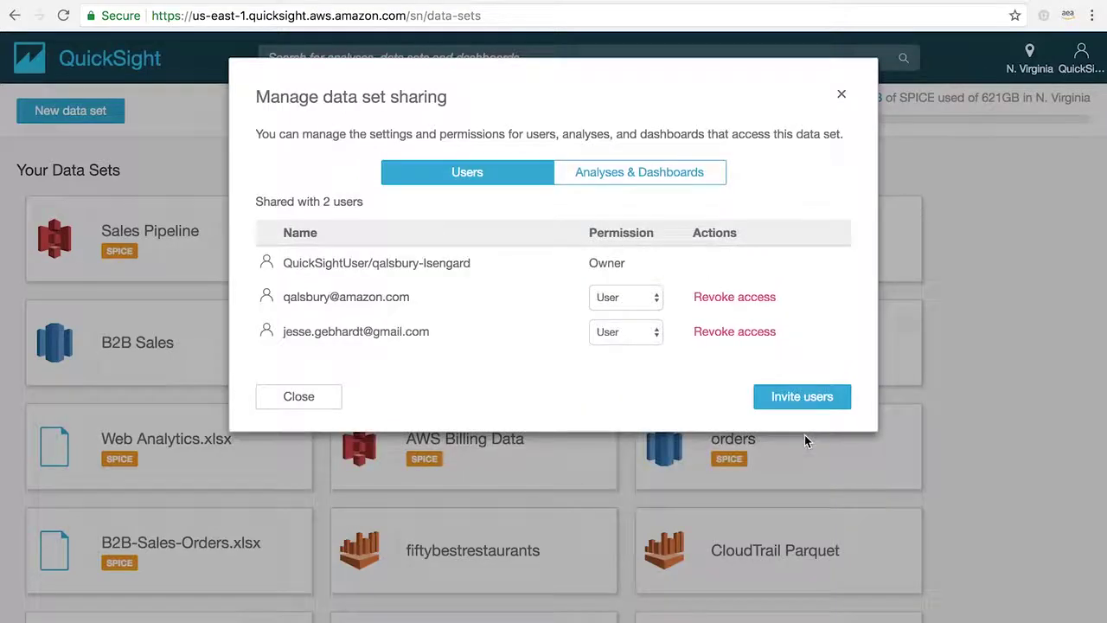
{"action": "left_click", "coordinate": [804, 396]}
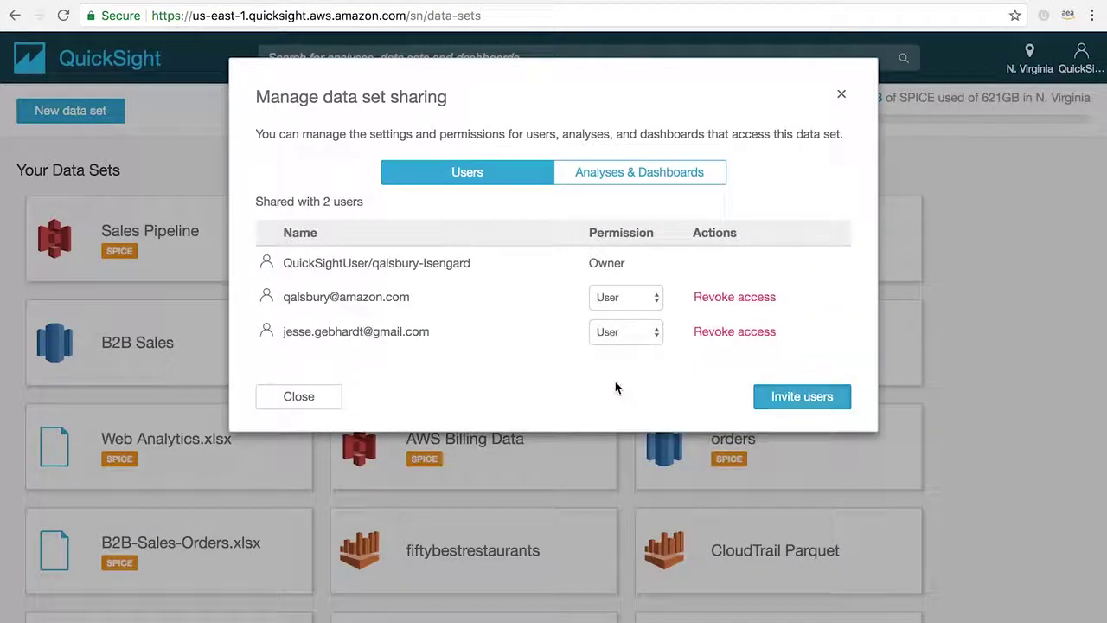
{"action": "left_click", "coordinate": [299, 397]}
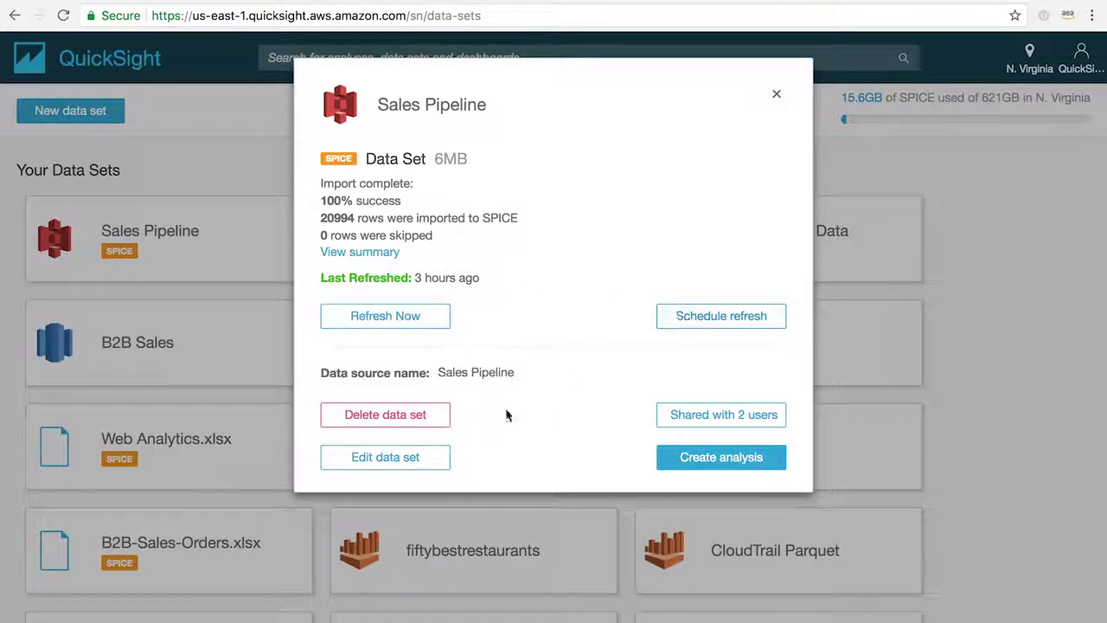
{"action": "left_click", "coordinate": [385, 457]}
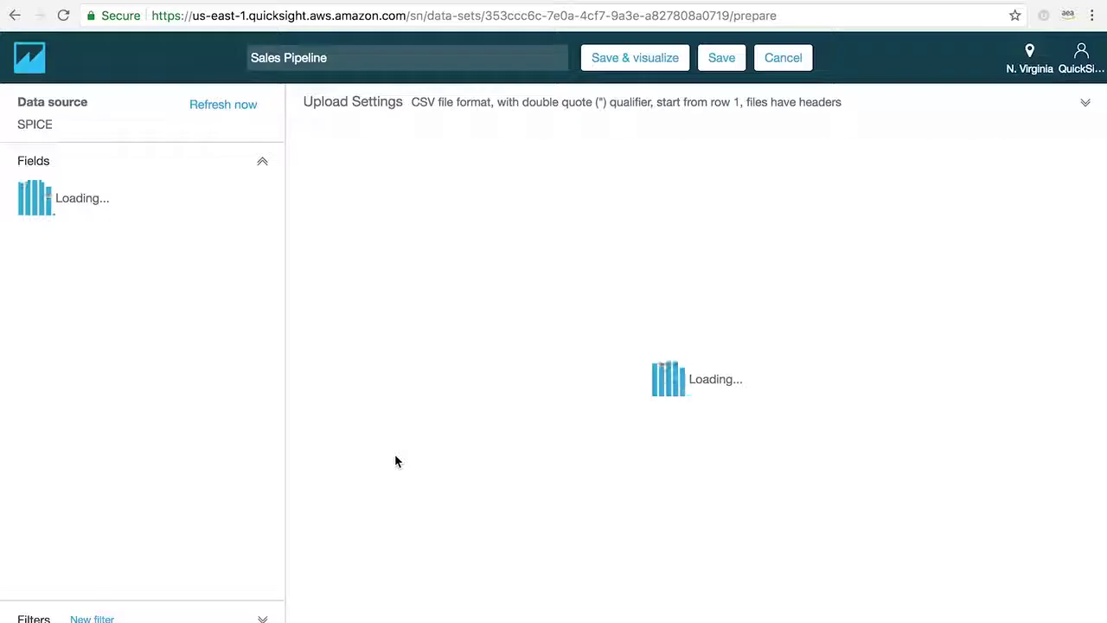
Scroll the start page down to reach the Business Review analysis
{"action": "scroll", "coordinate": [395, 460], "scroll_direction": "down", "scroll_amount": 5}
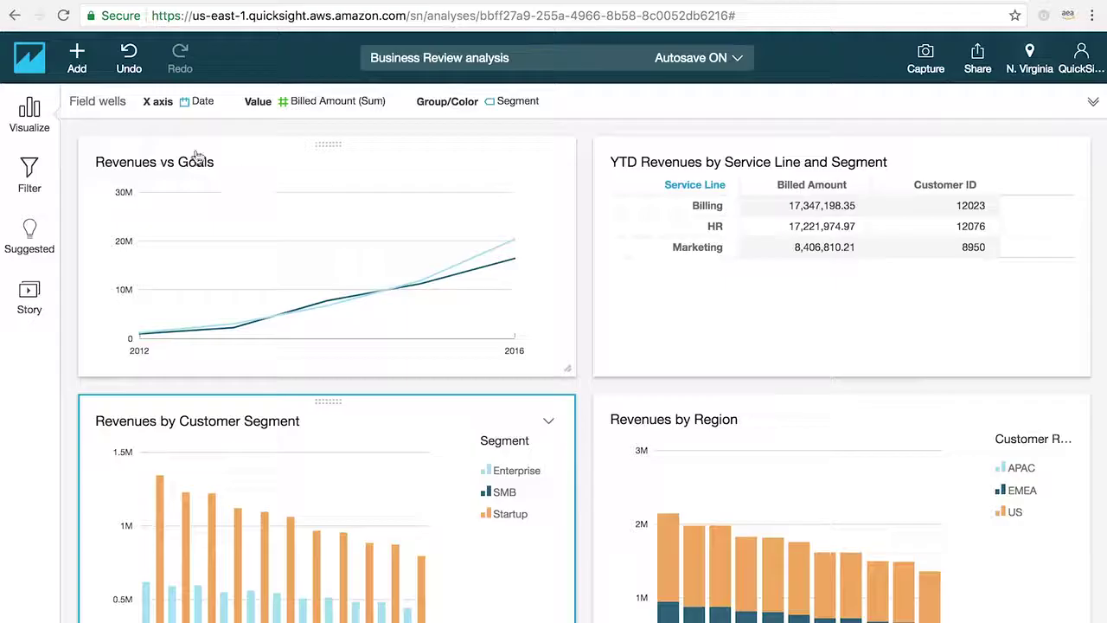
Add a clustered bar visual of Billed Amount and Revenue Goal by Date
{"action": "left_click", "coordinate": [30, 119]}
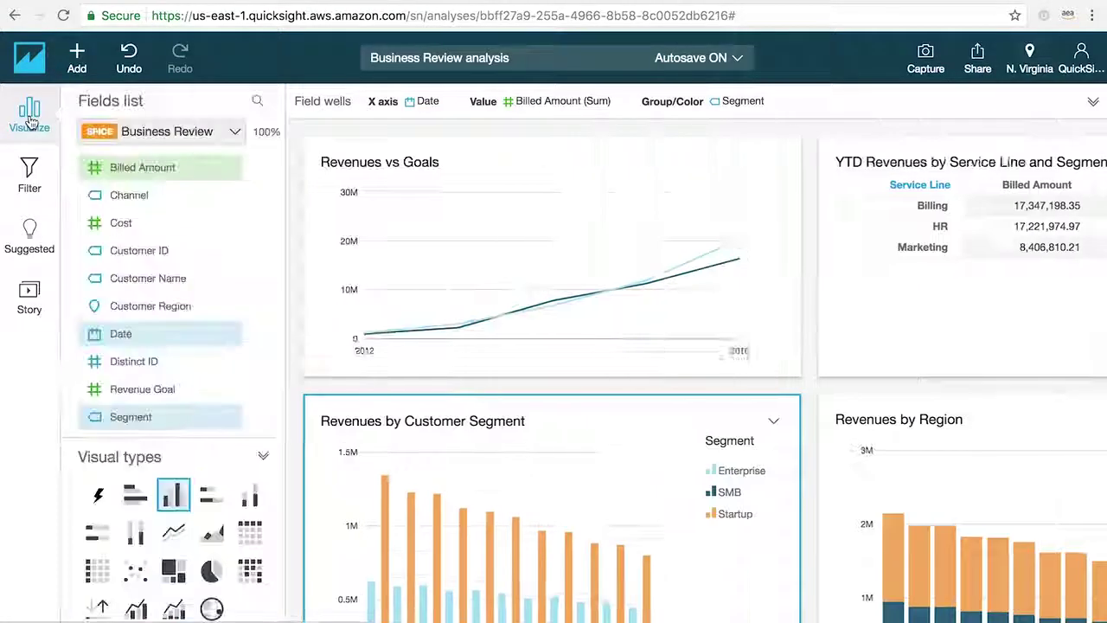
{"action": "left_click", "coordinate": [77, 57]}
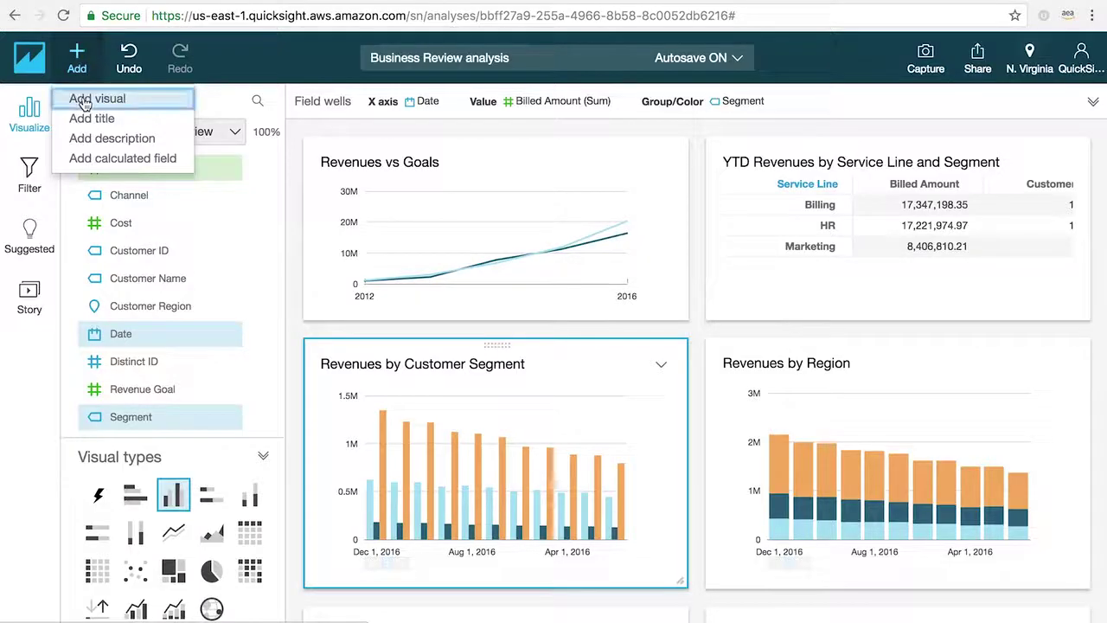
{"action": "left_click", "coordinate": [84, 99]}
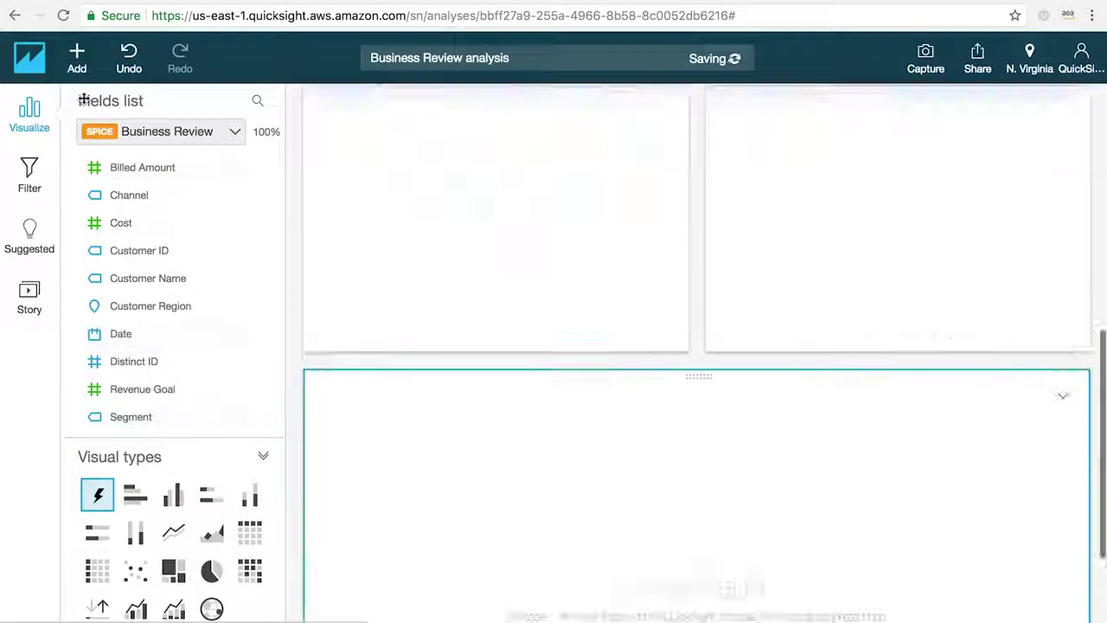
{"action": "left_click", "coordinate": [124, 170]}
{"action": "left_click", "coordinate": [136, 389]}
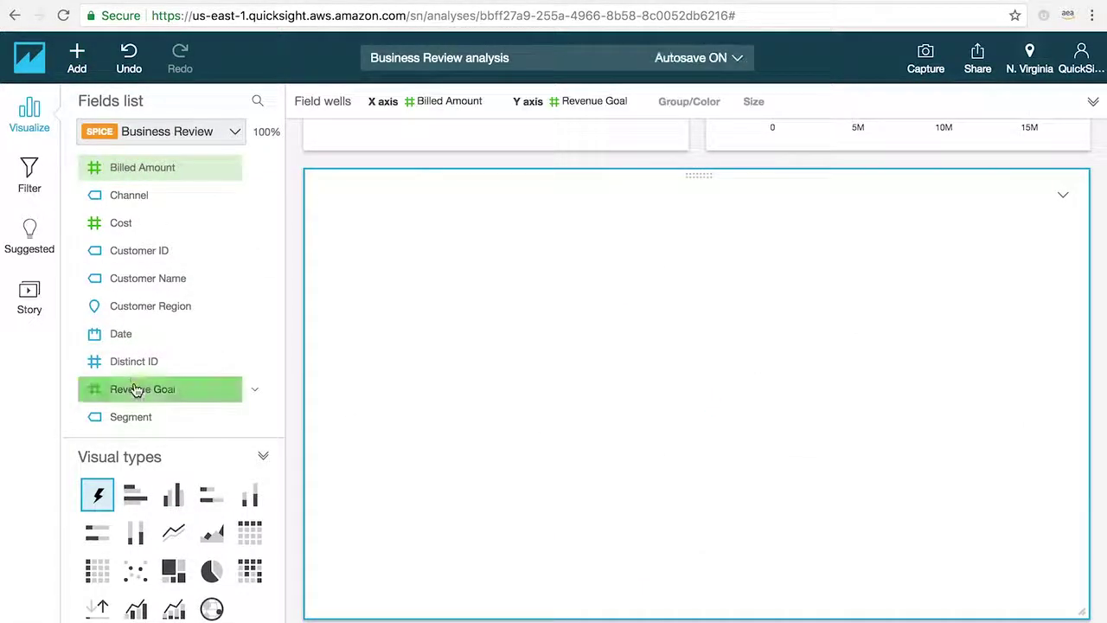
{"action": "left_click", "coordinate": [128, 336]}
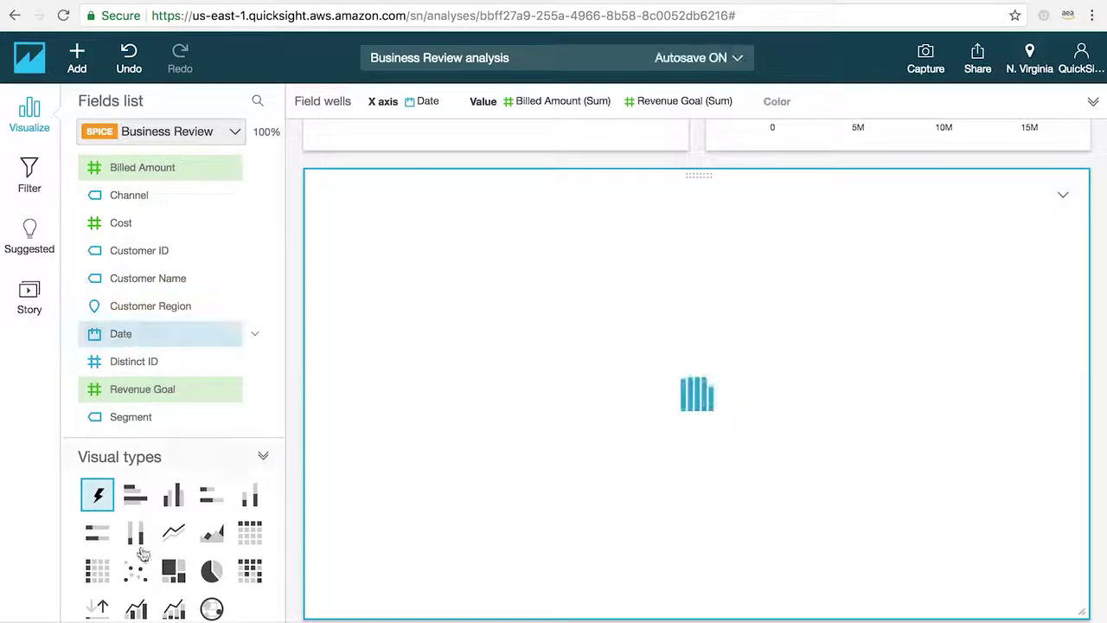
{"action": "left_click", "coordinate": [136, 609]}
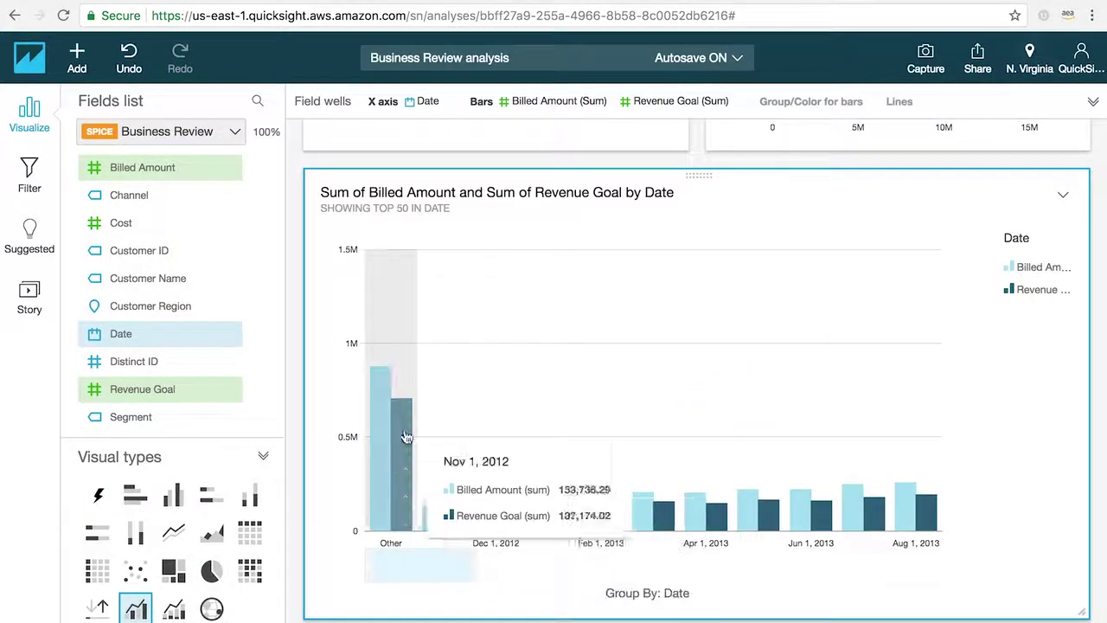
Colour the Revenue Goal bars blue, add a Channel filter, and enlarge the chart
{"action": "left_click", "coordinate": [406, 437]}
{"action": "mouse_move", "coordinate": [435, 476]}
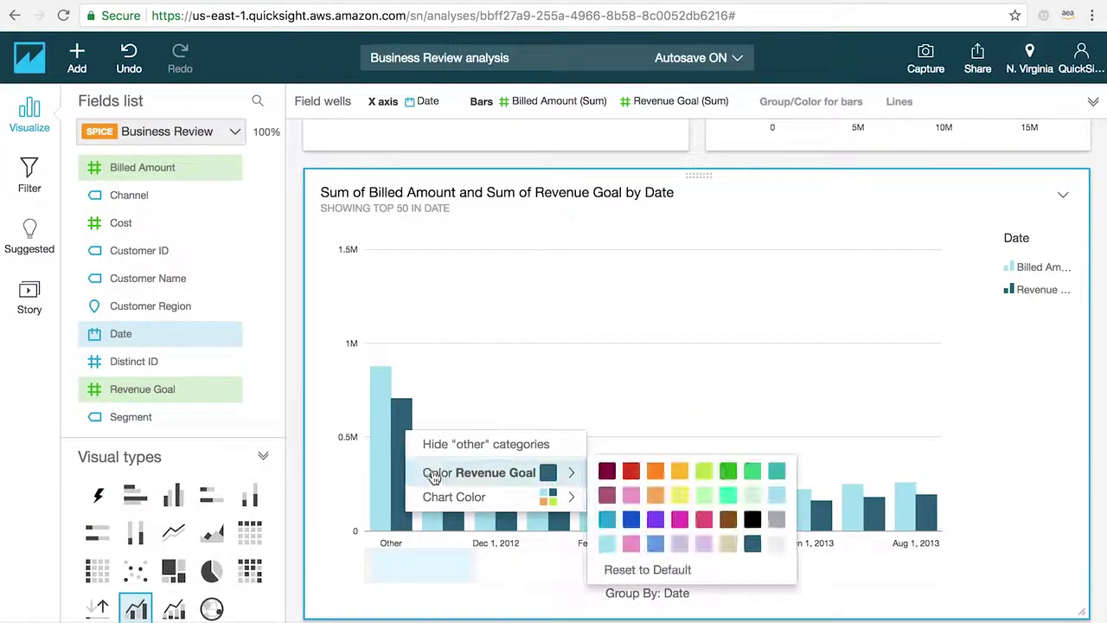
{"action": "left_click", "coordinate": [634, 519]}
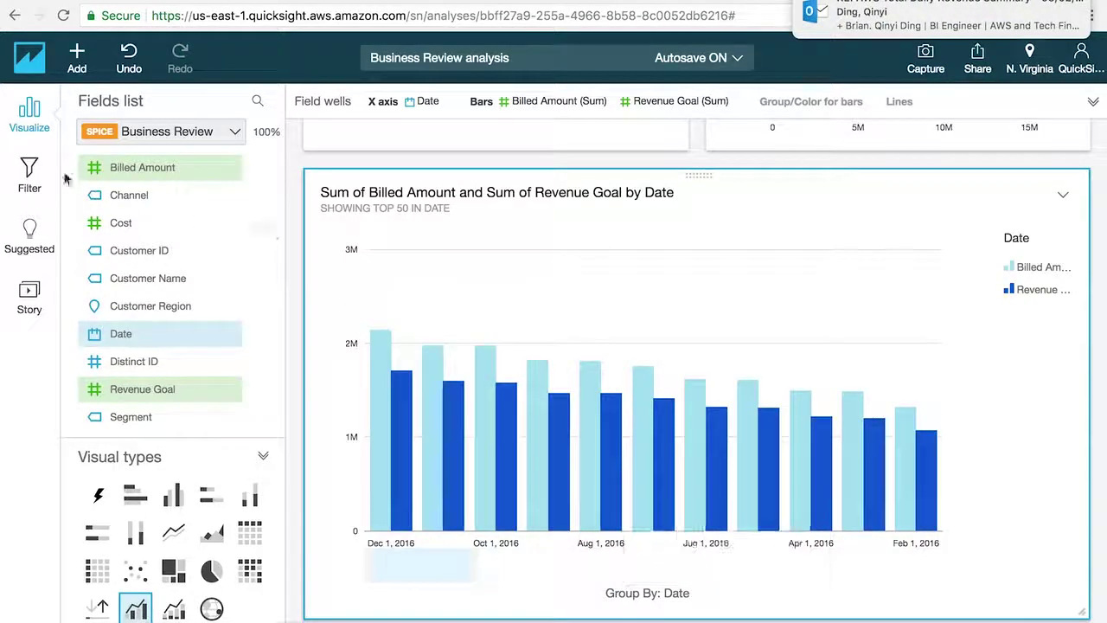
{"action": "left_click", "coordinate": [35, 177]}
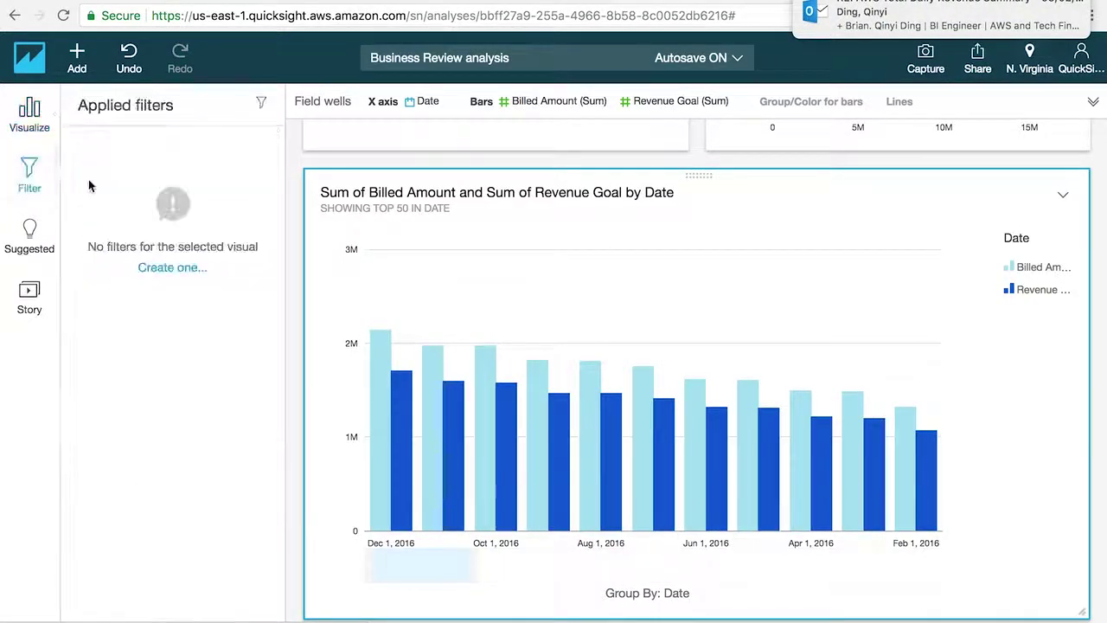
{"action": "left_click", "coordinate": [159, 269]}
{"action": "left_click", "coordinate": [286, 161]}
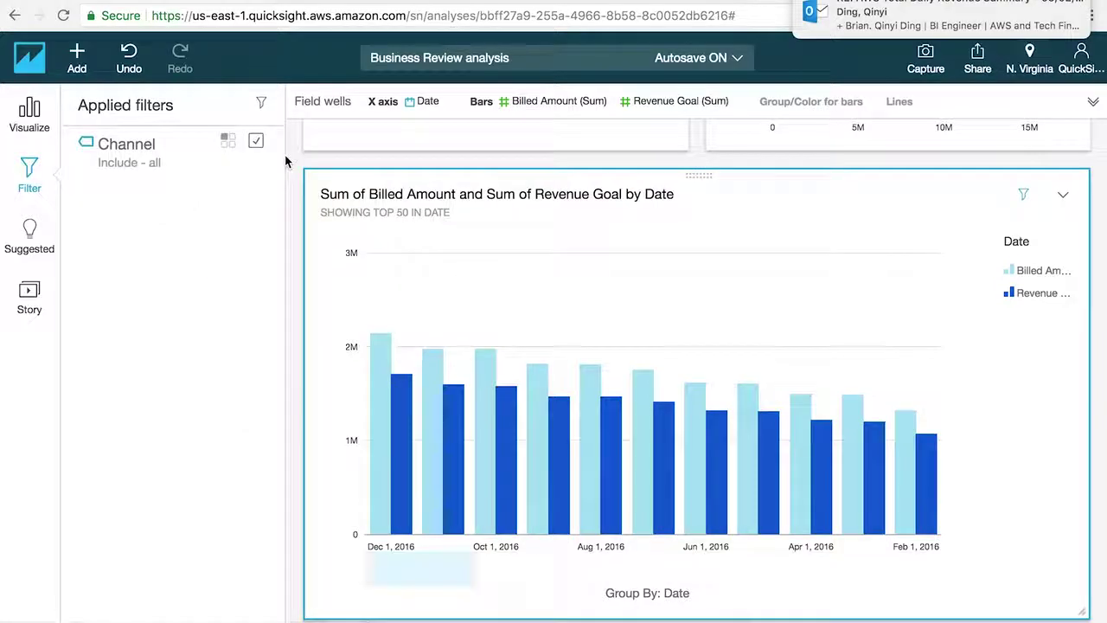
{"action": "left_click_drag", "start_coordinate": [1083, 612], "coordinate": [1079, 386]}
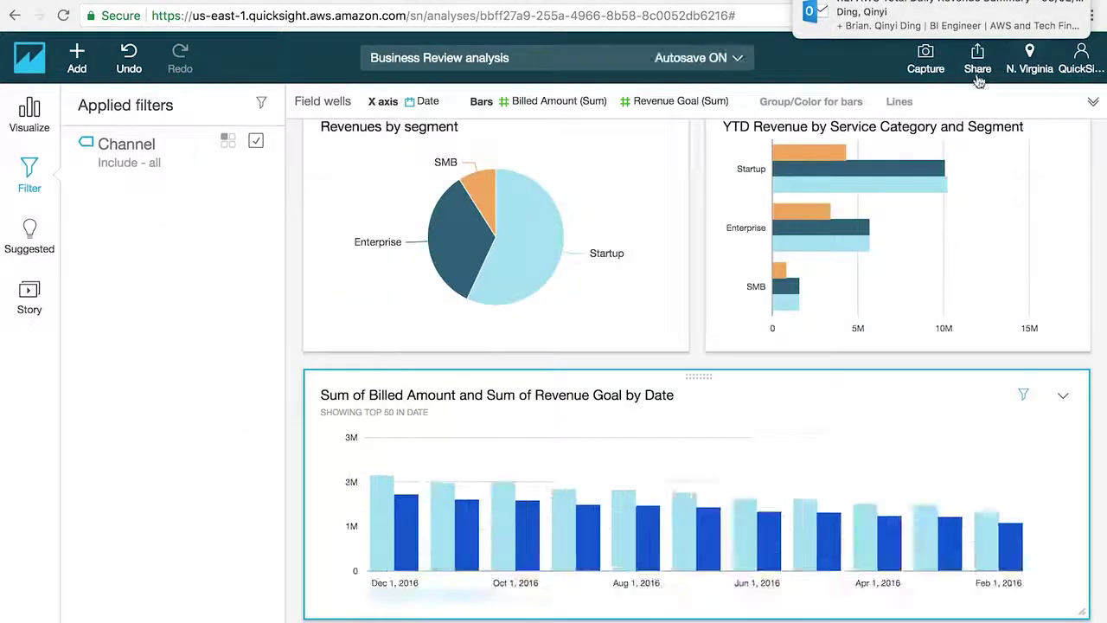
Share the Business Review analysis with the matching account user at COOWNER permission
{"action": "left_click", "coordinate": [978, 64]}
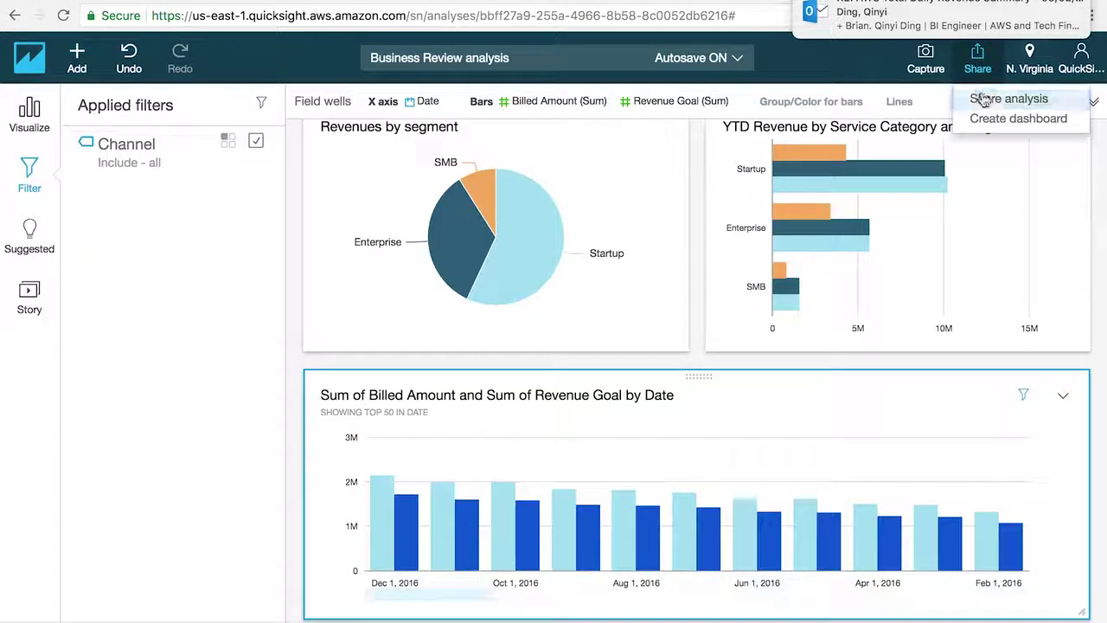
{"action": "left_click", "coordinate": [968, 99]}
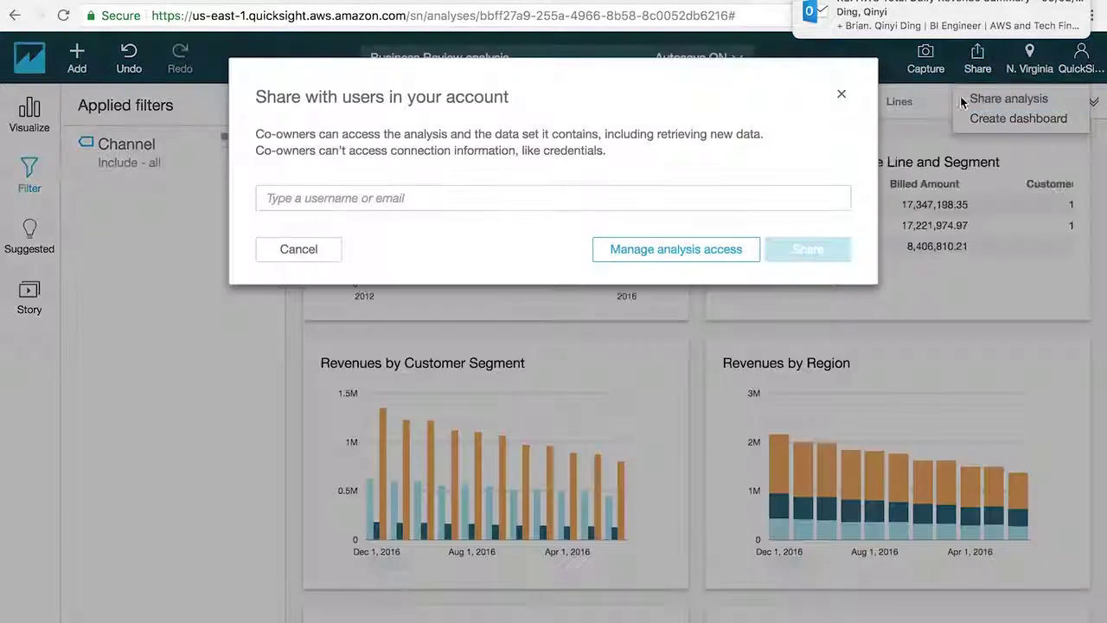
{"action": "left_click", "coordinate": [725, 199]}
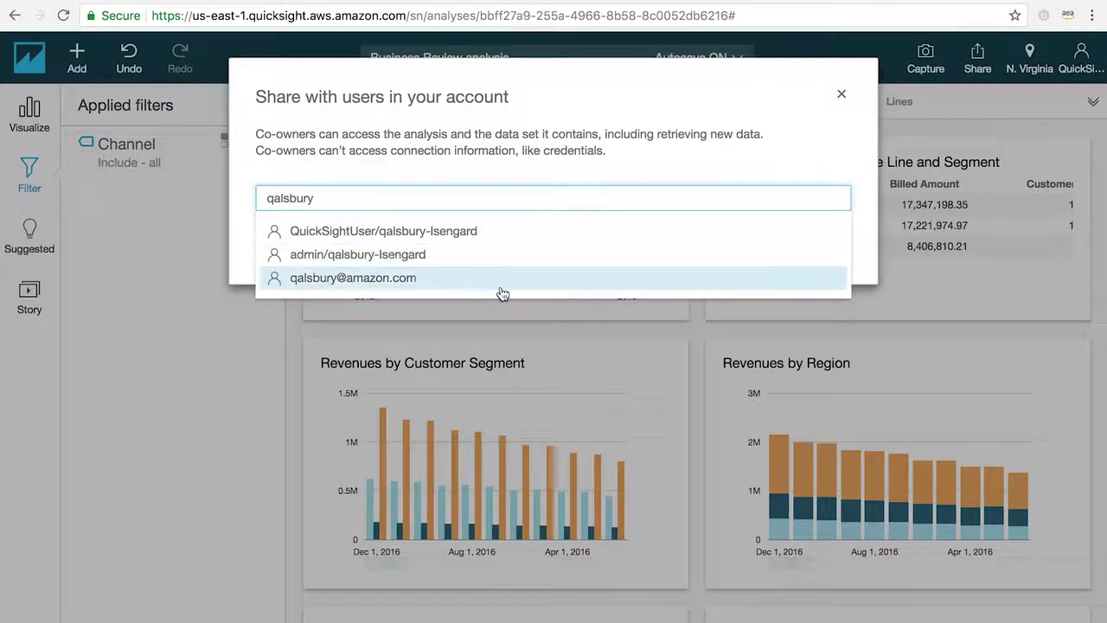
{"action": "left_click", "coordinate": [498, 289]}
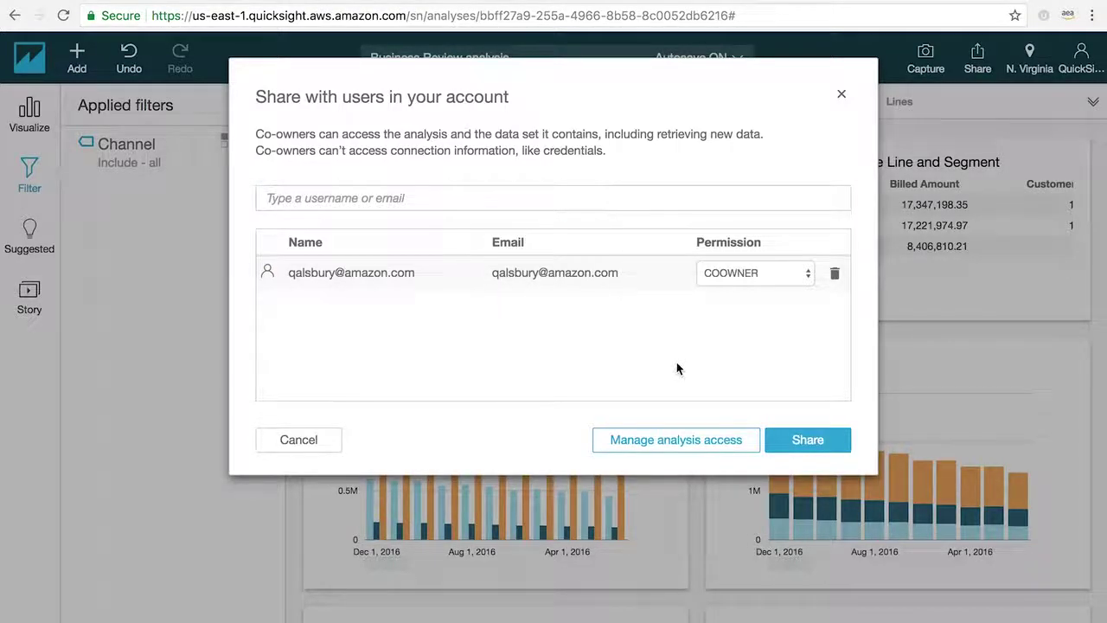
{"action": "left_click", "coordinate": [806, 441]}
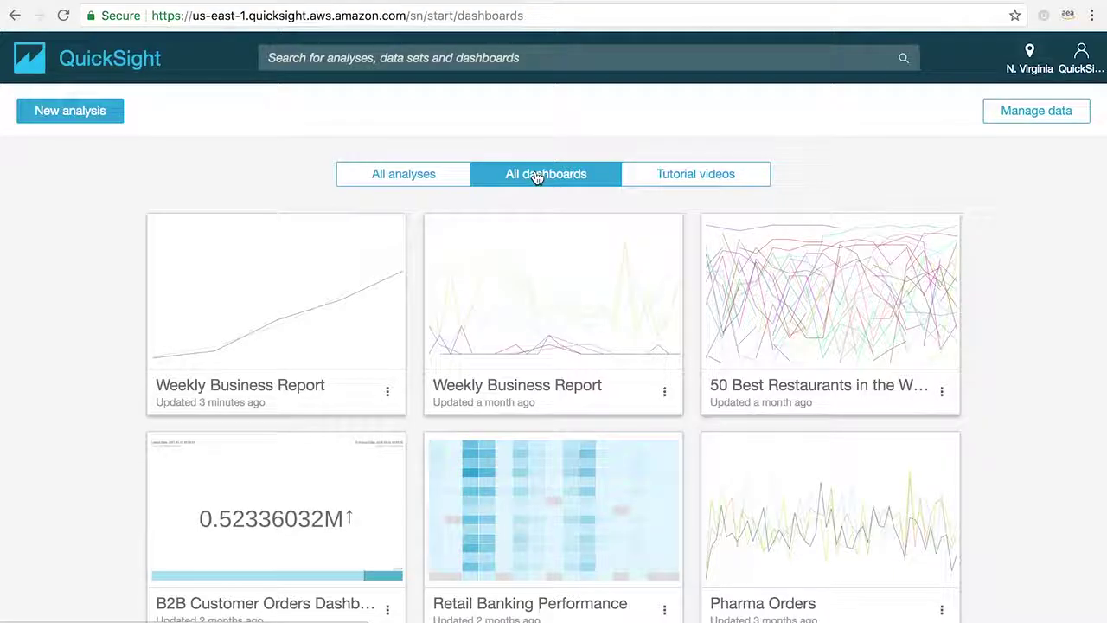
{"action": "left_click", "coordinate": [302, 499]}
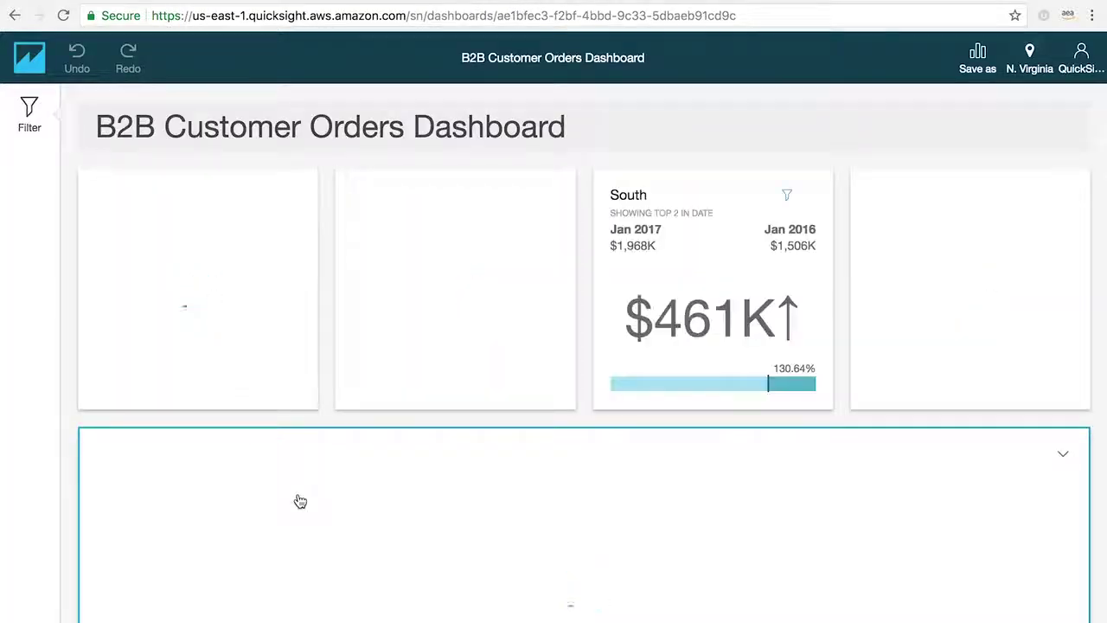
{"action": "scroll", "coordinate": [585, 395], "scroll_direction": "down", "scroll_amount": 3}
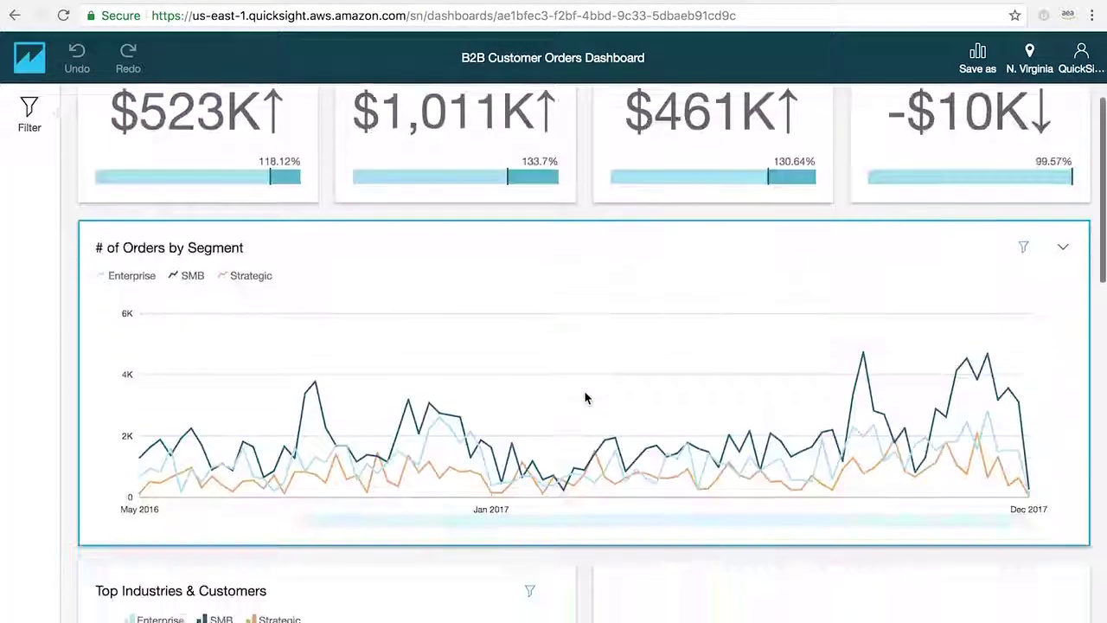
{"action": "left_click_drag", "start_coordinate": [421, 505], "coordinate": [518, 504]}
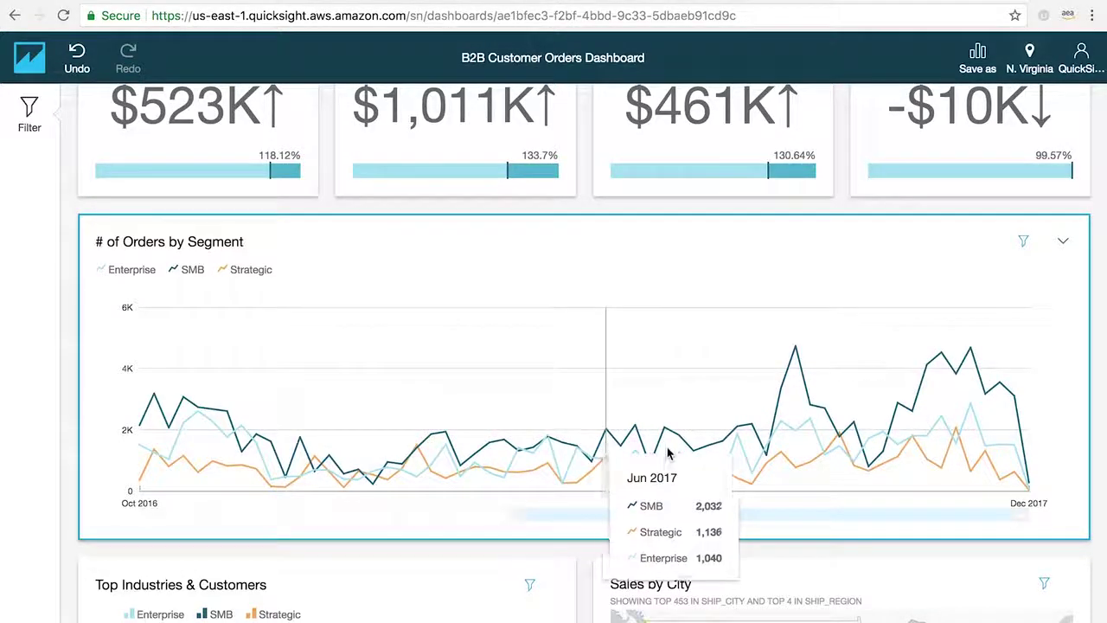
{"action": "scroll", "coordinate": [587, 589], "scroll_direction": "down", "scroll_amount": 3}
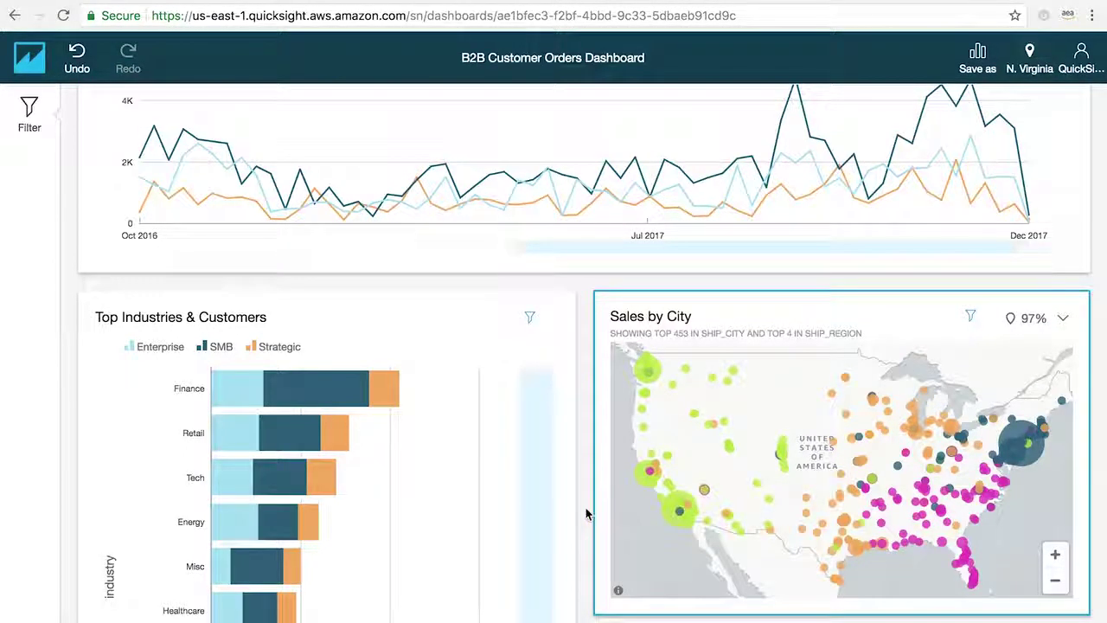
{"action": "scroll", "coordinate": [586, 513], "scroll_direction": "down", "scroll_amount": 4}
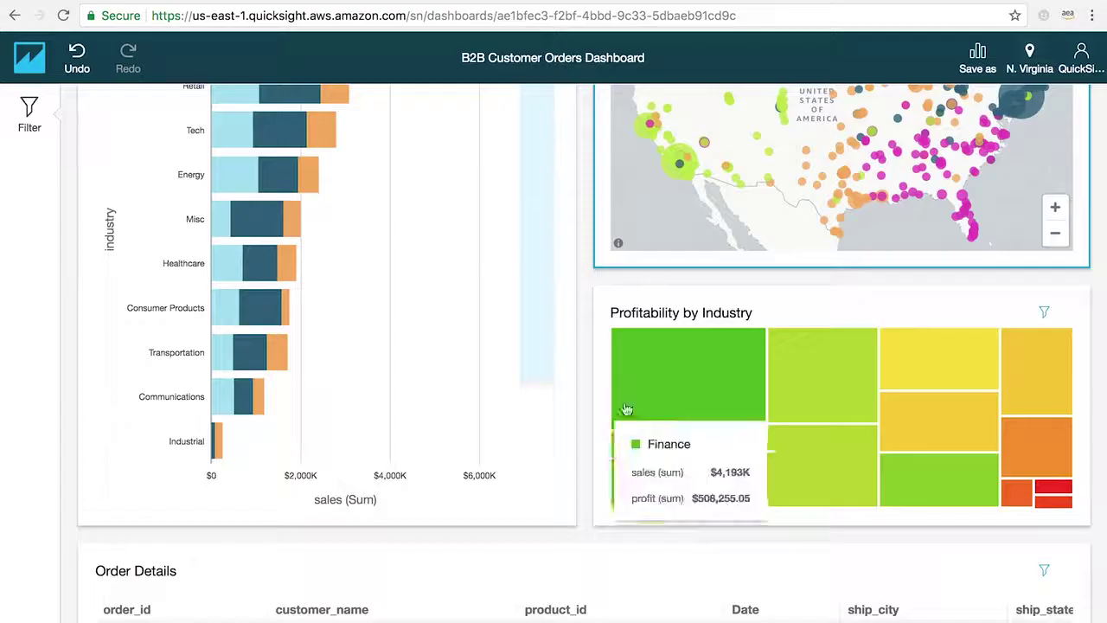
{"action": "left_click", "coordinate": [662, 378]}
{"action": "left_click", "coordinate": [699, 429]}
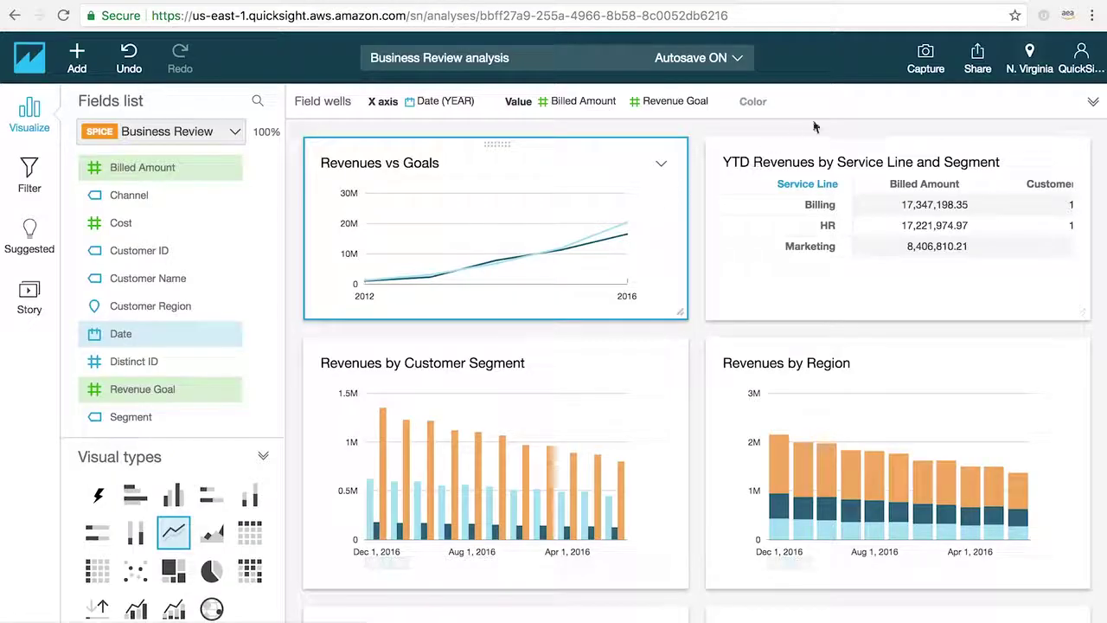
Publish the analysis as a new dashboard named 'Weekly Business Report'
{"action": "left_click", "coordinate": [979, 60]}
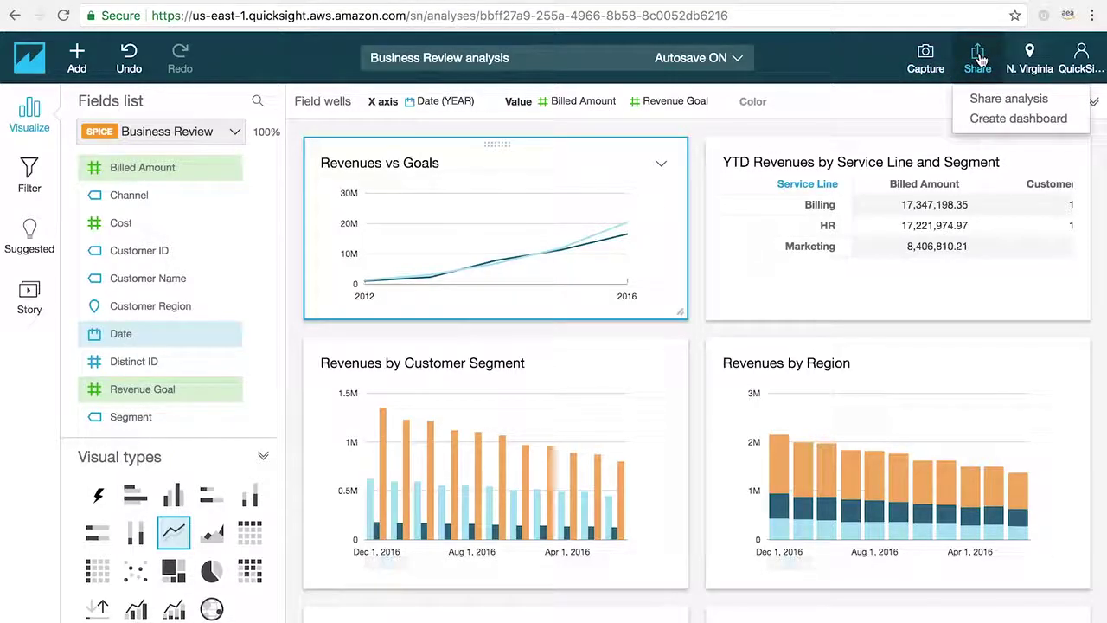
{"action": "left_click", "coordinate": [992, 119]}
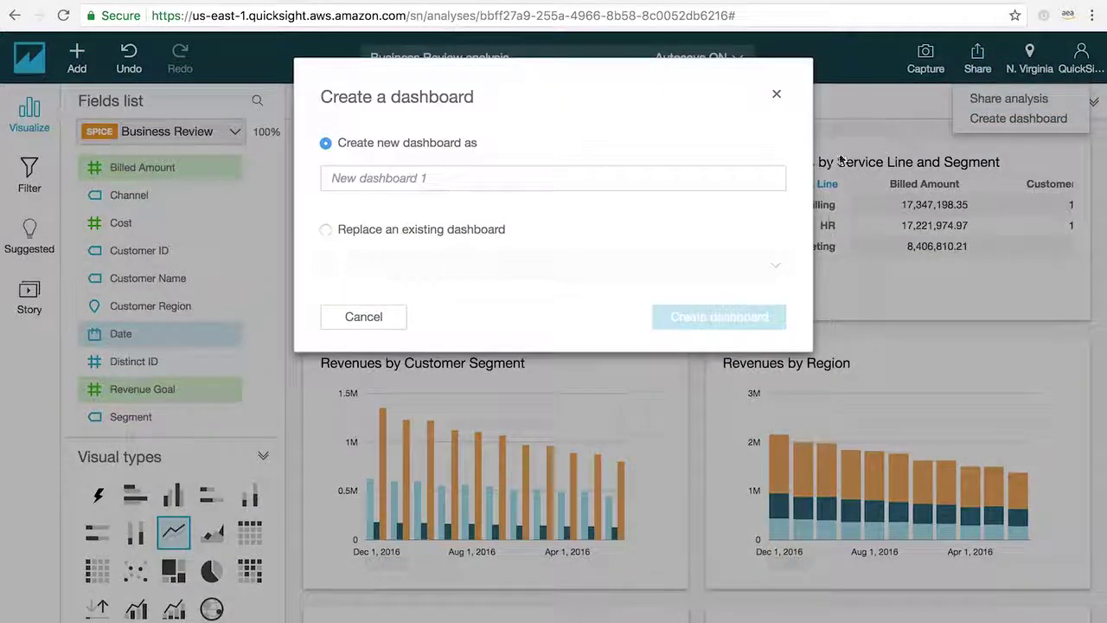
{"action": "left_click", "coordinate": [759, 175]}
{"action": "type", "text": "W"}
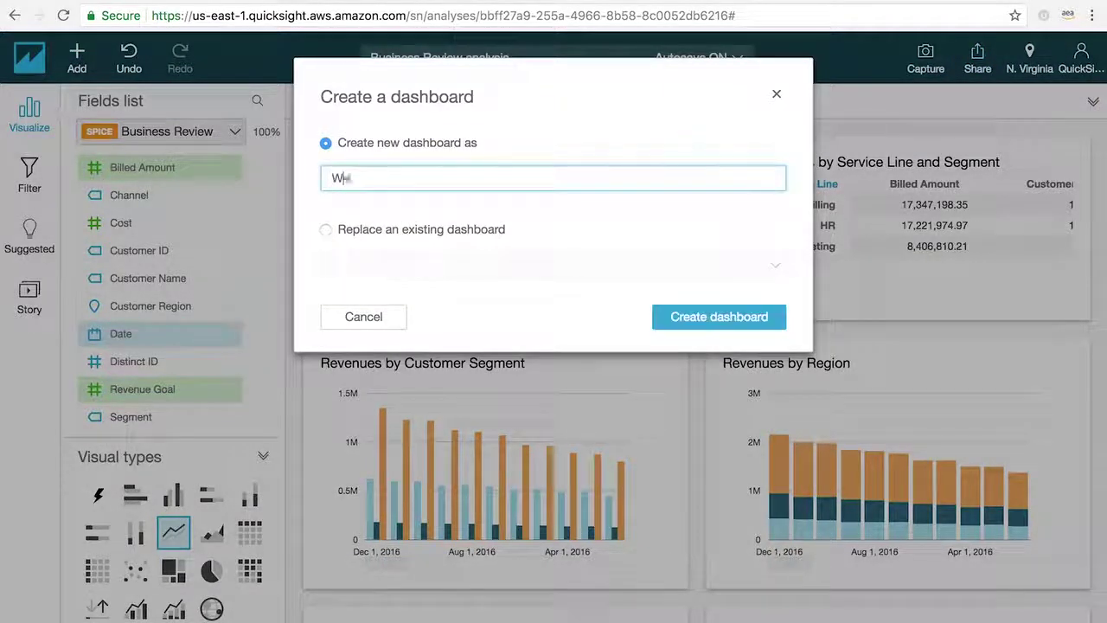
{"action": "type", "text": "eekly Business Report"}
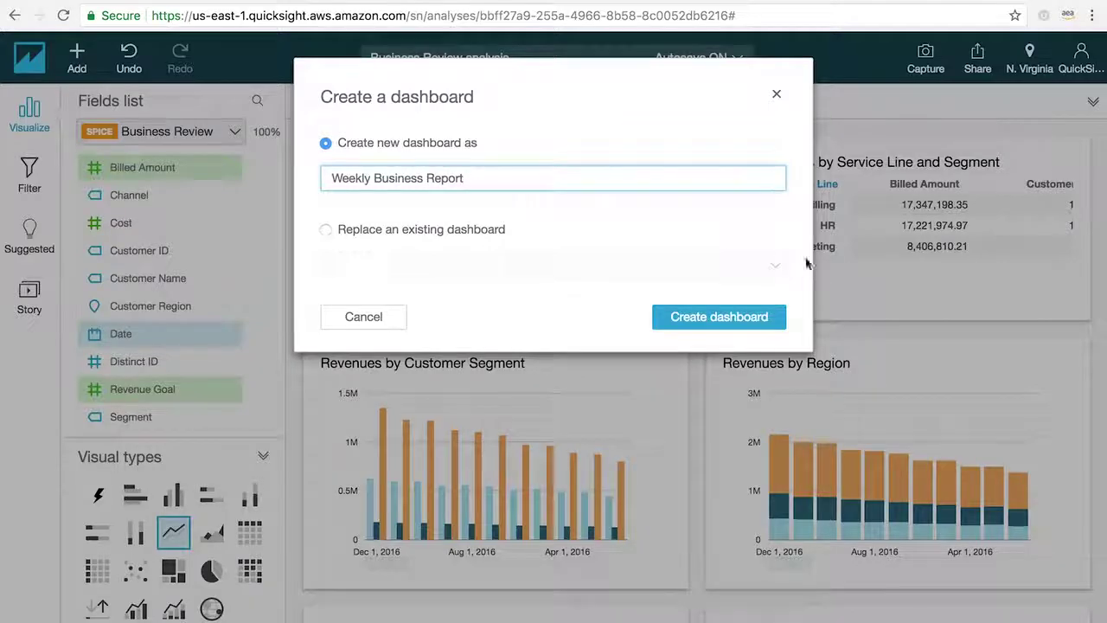
{"action": "left_click", "coordinate": [751, 322]}
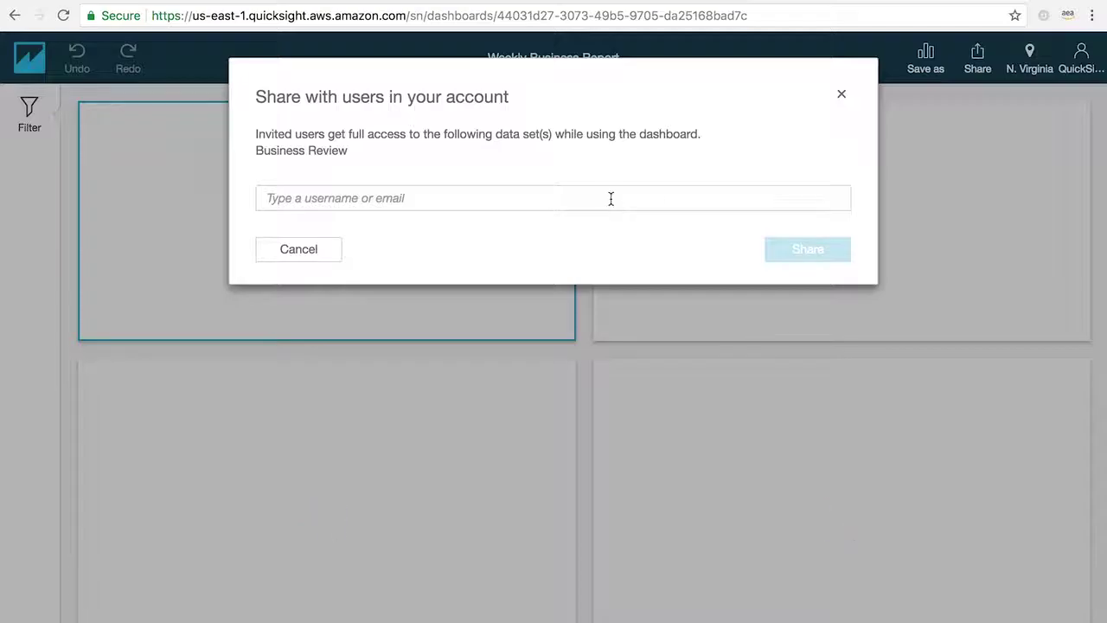
Add the matching account user to the Weekly Business Report share list as a viewer
{"action": "left_click", "coordinate": [611, 199]}
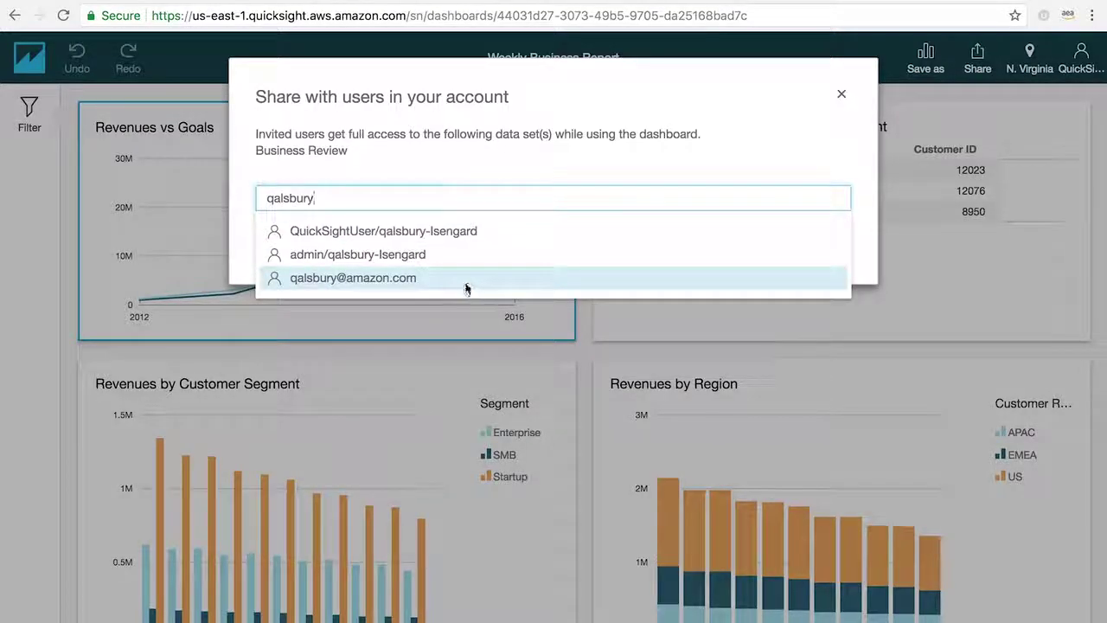
{"action": "left_click", "coordinate": [466, 284]}
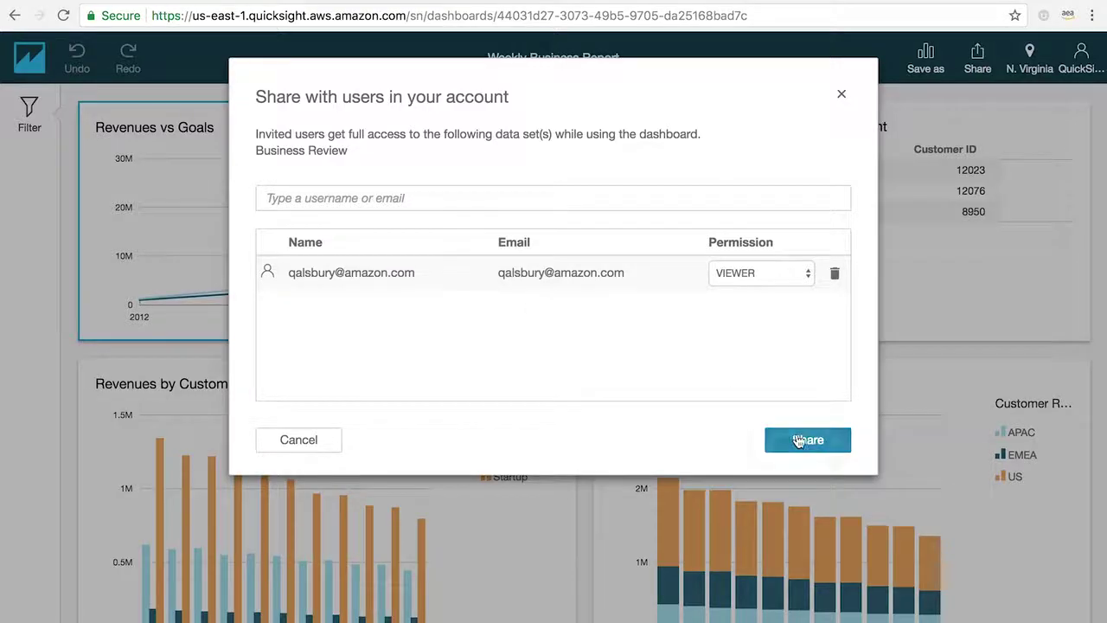